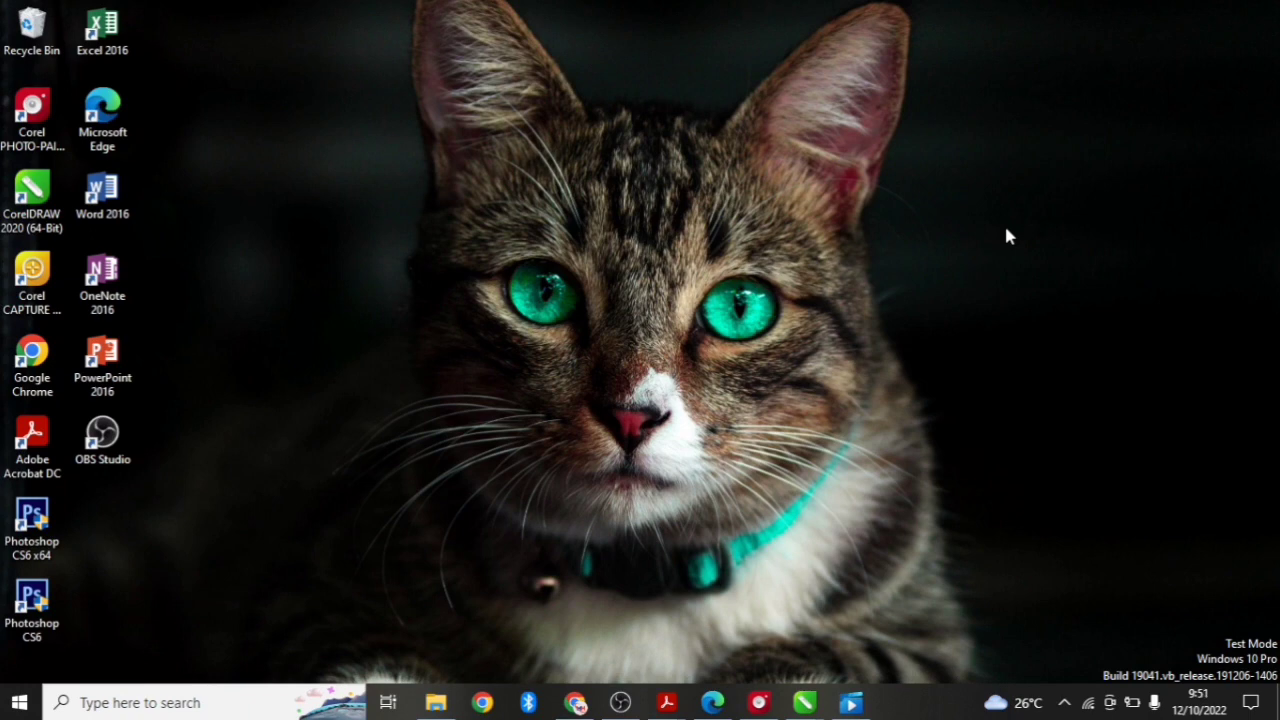
Switch to Chrome and log in to SIMPELAKU with the prefilled account, answering the arithmetic check with 14
{"action": "left_click", "coordinate": [576, 703]}
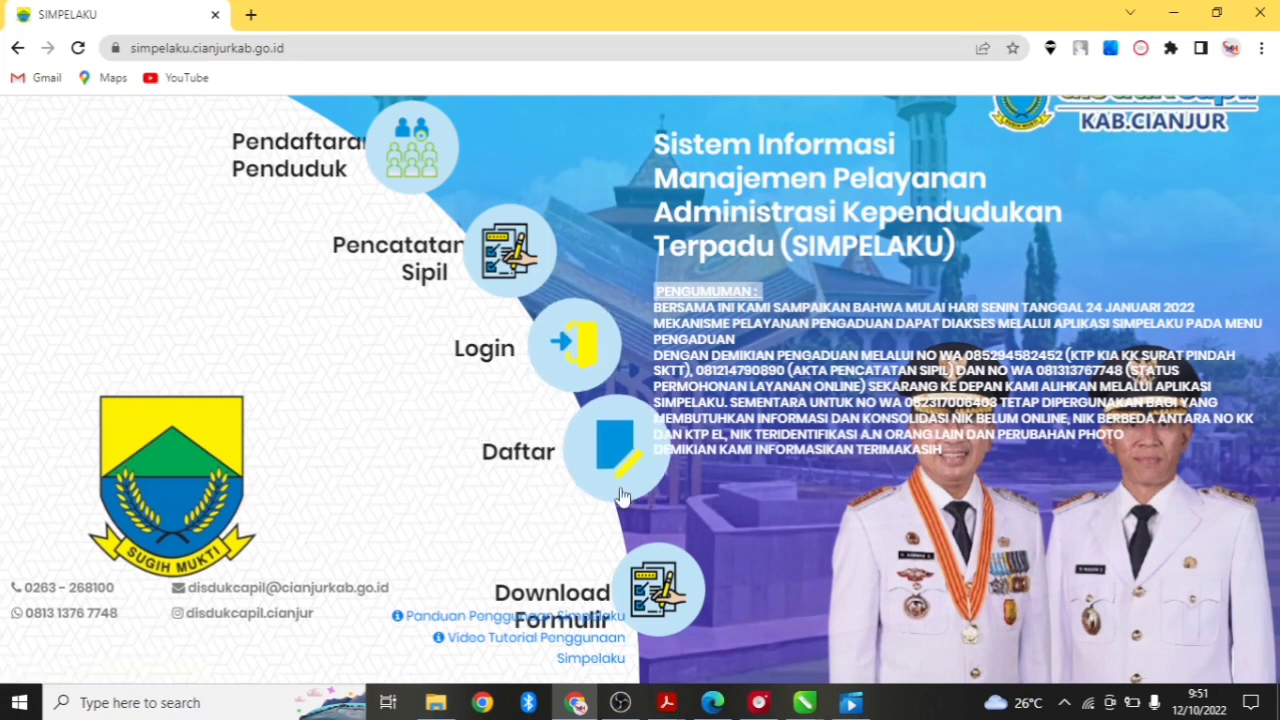
{"action": "left_click", "coordinate": [566, 360]}
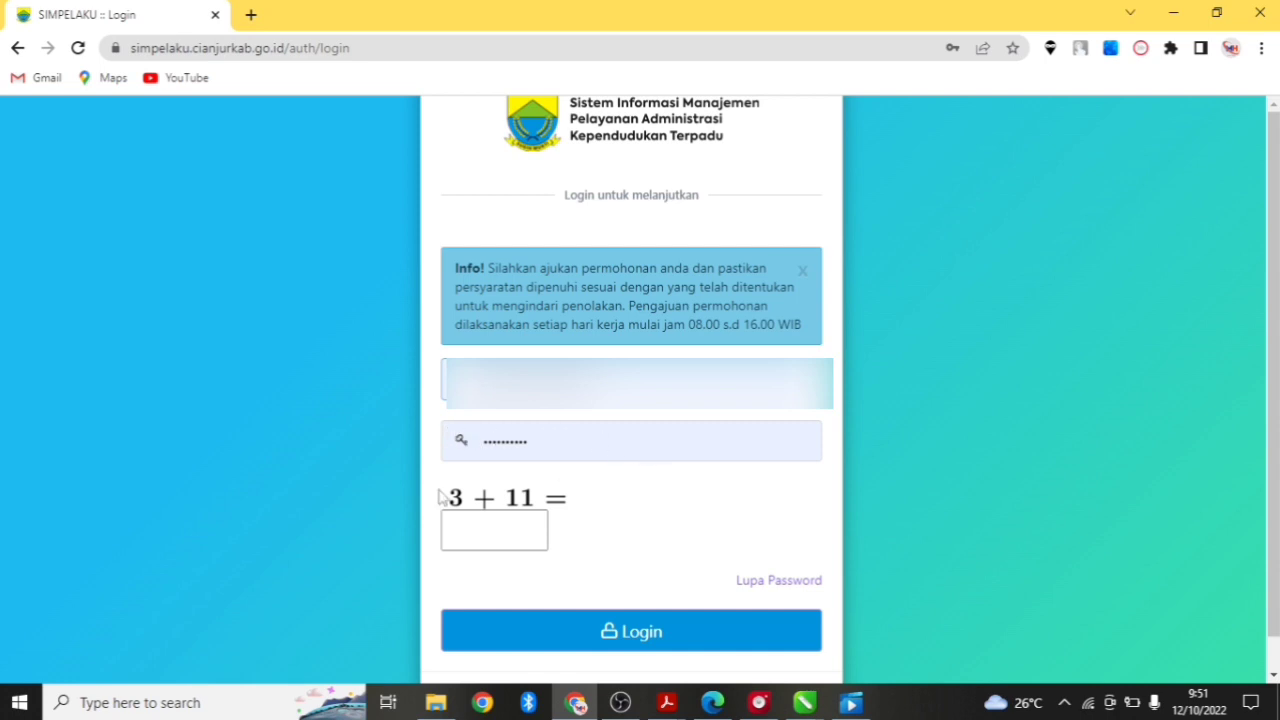
{"action": "left_click", "coordinate": [472, 534]}
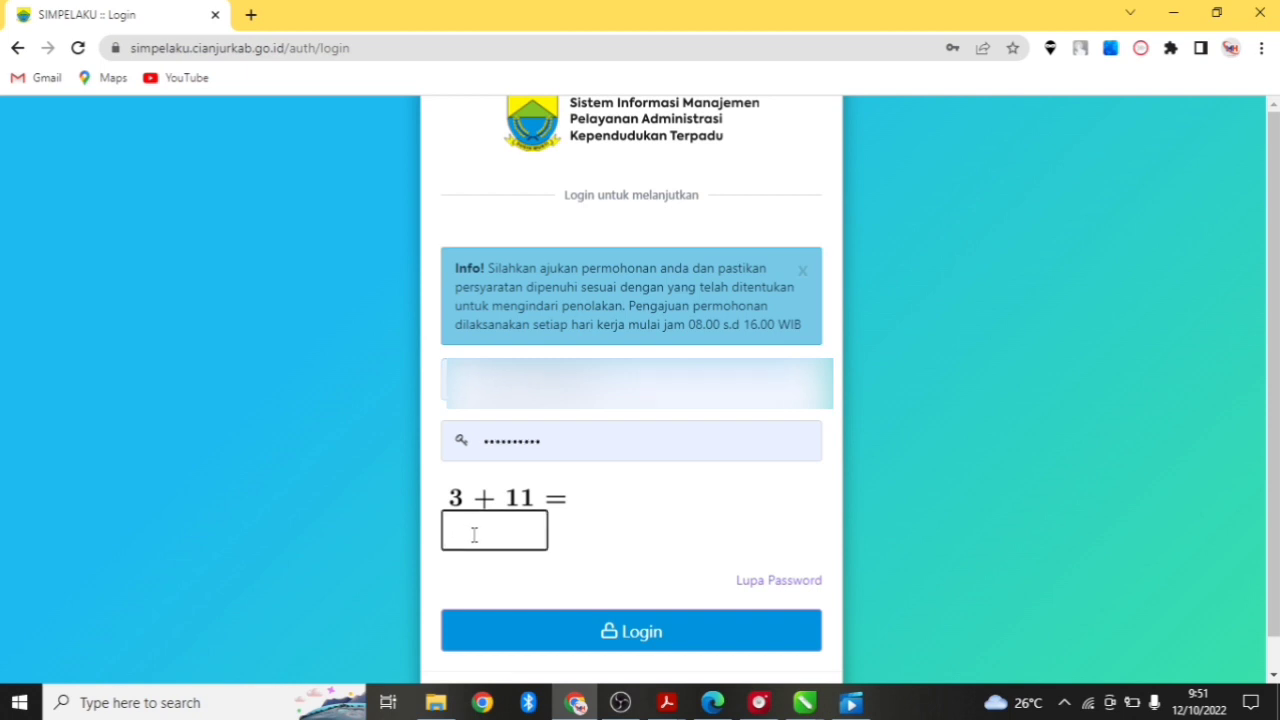
{"action": "type", "text": "14"}
{"action": "left_click", "coordinate": [575, 633]}
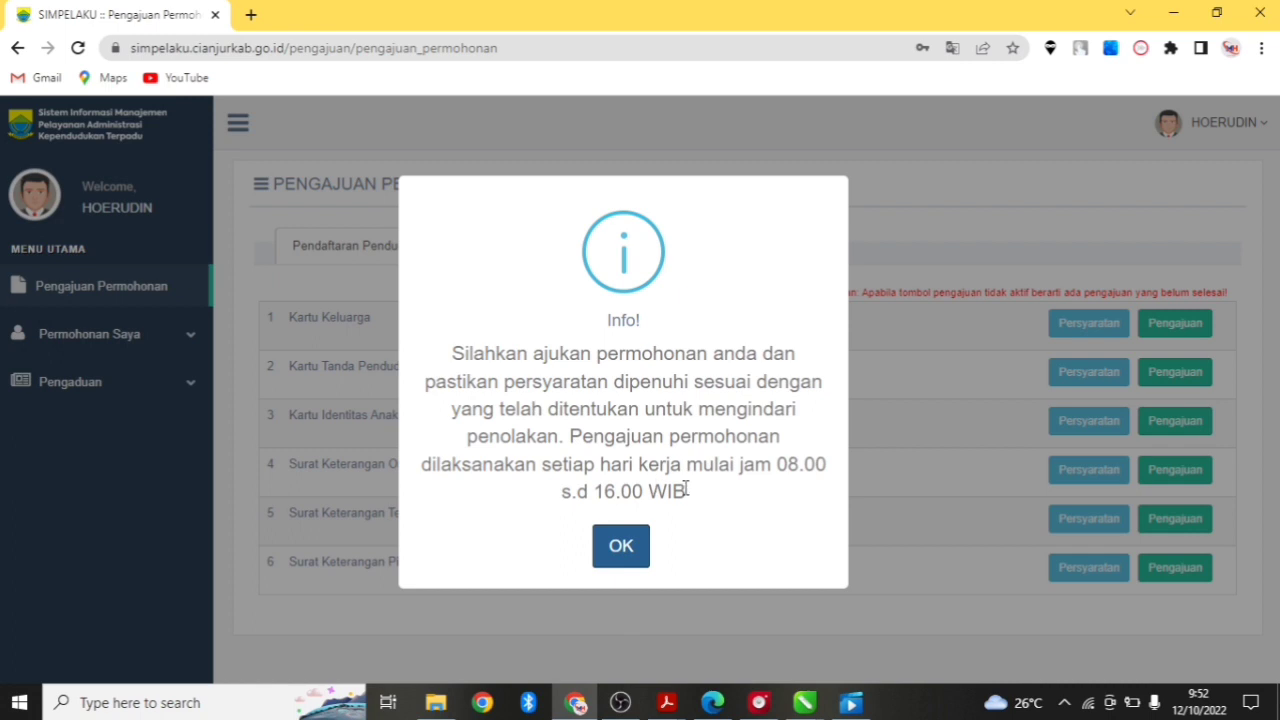
Dismiss the info notice and start a Kartu Tanda Penduduk Elektronik application of type E-KTP Karena Perubahan Data
{"action": "left_click", "coordinate": [622, 550]}
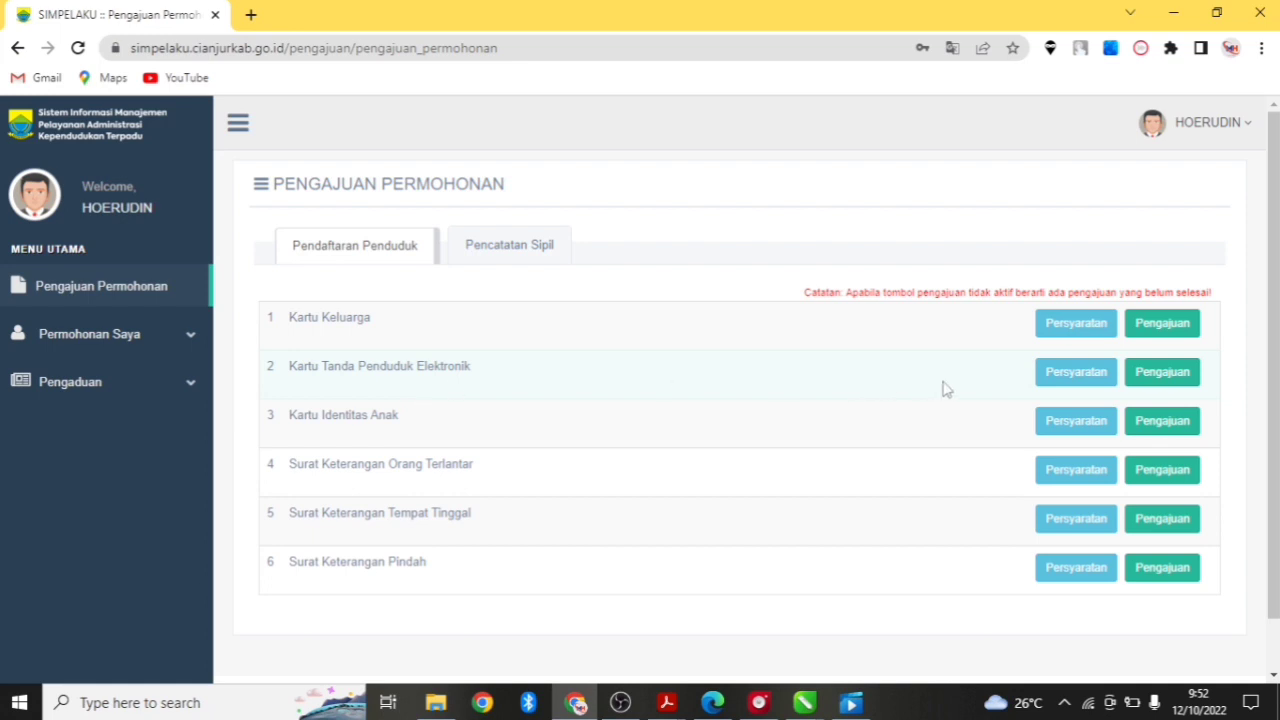
{"action": "left_click", "coordinate": [1162, 374]}
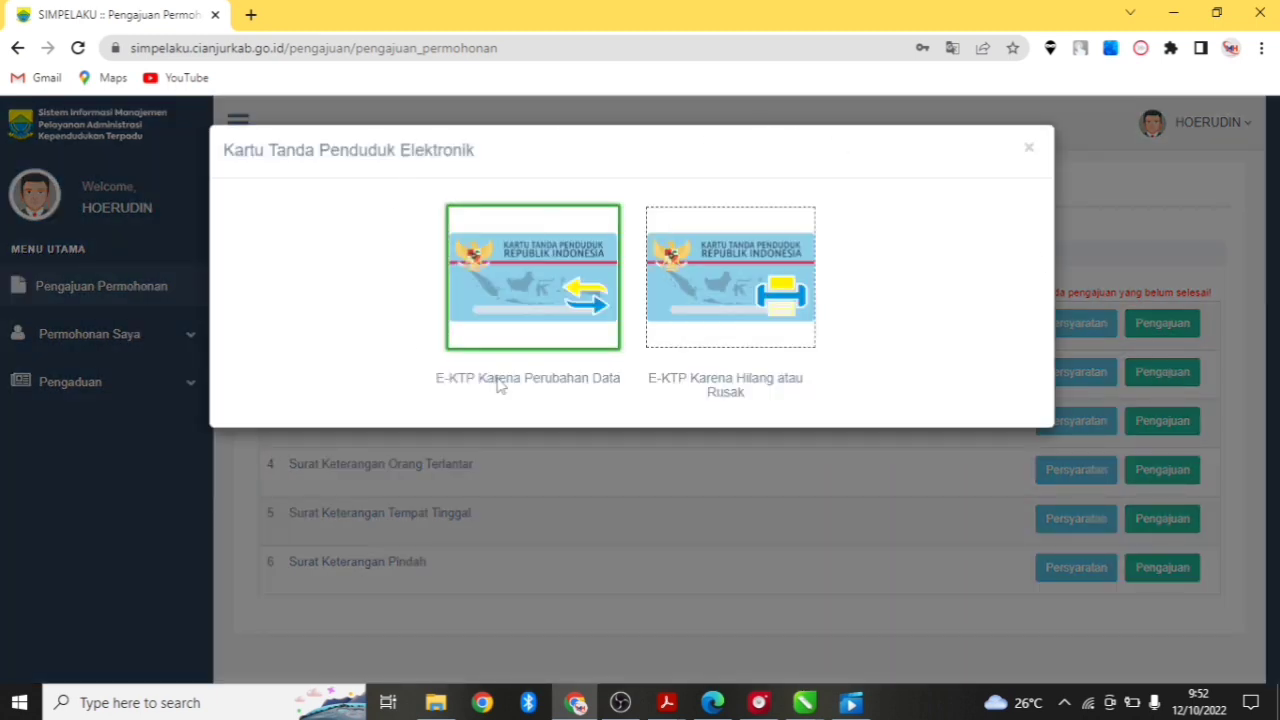
{"action": "left_click", "coordinate": [575, 332]}
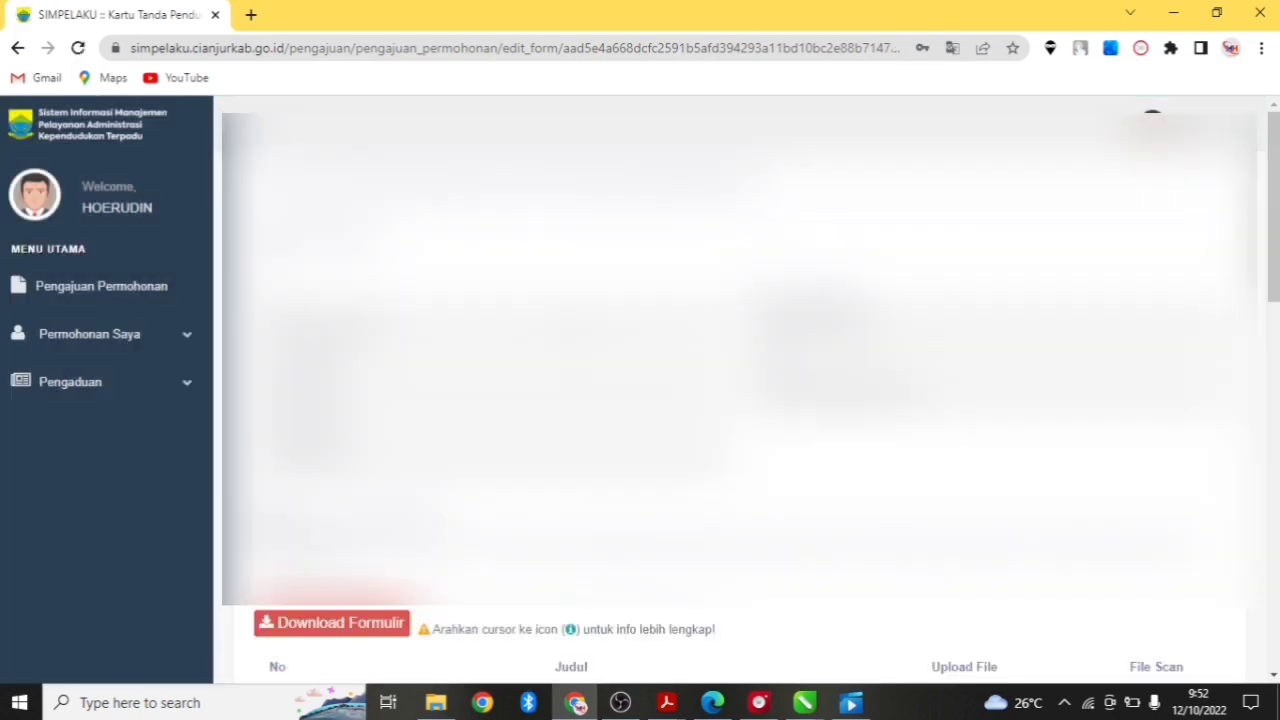
Attach F 102 from the PERUBAHAN DATA KTP folder in Pictures as the Formulir F-1.02 document
{"action": "scroll", "coordinate": [740, 390], "scroll_direction": "down", "scroll_amount": 8}
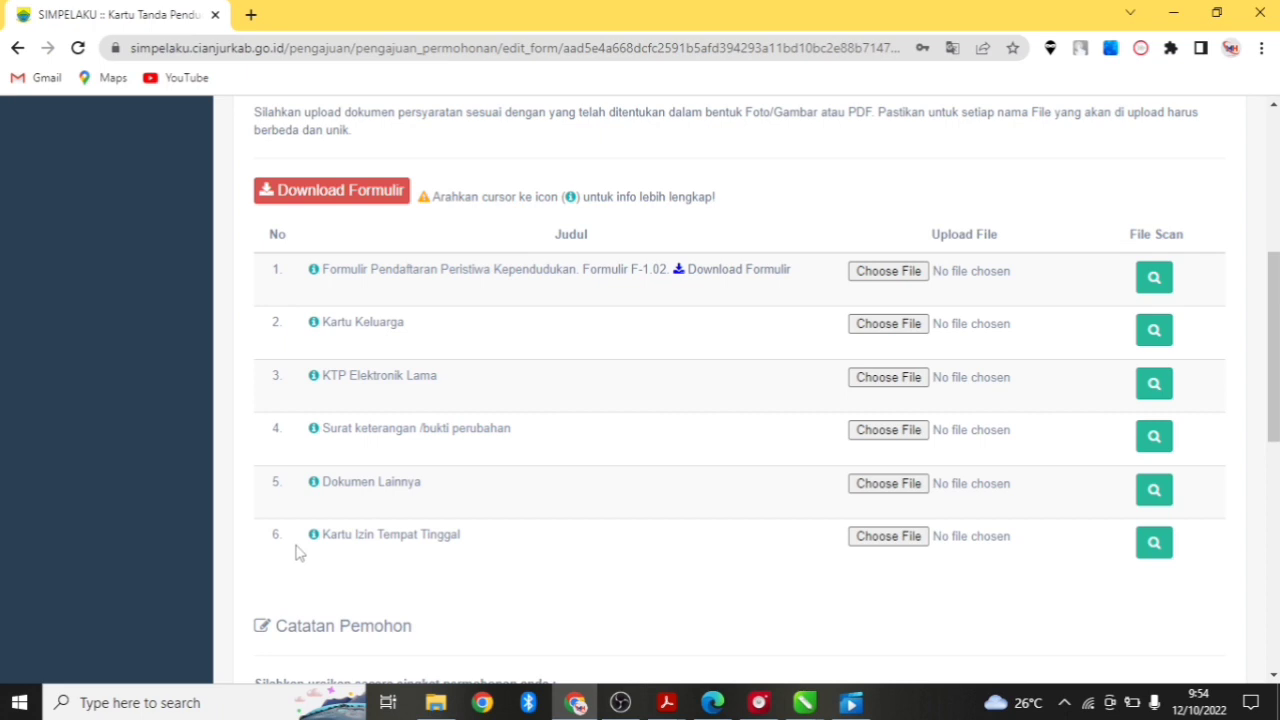
{"action": "left_click", "coordinate": [862, 277]}
{"action": "left_click", "coordinate": [897, 281]}
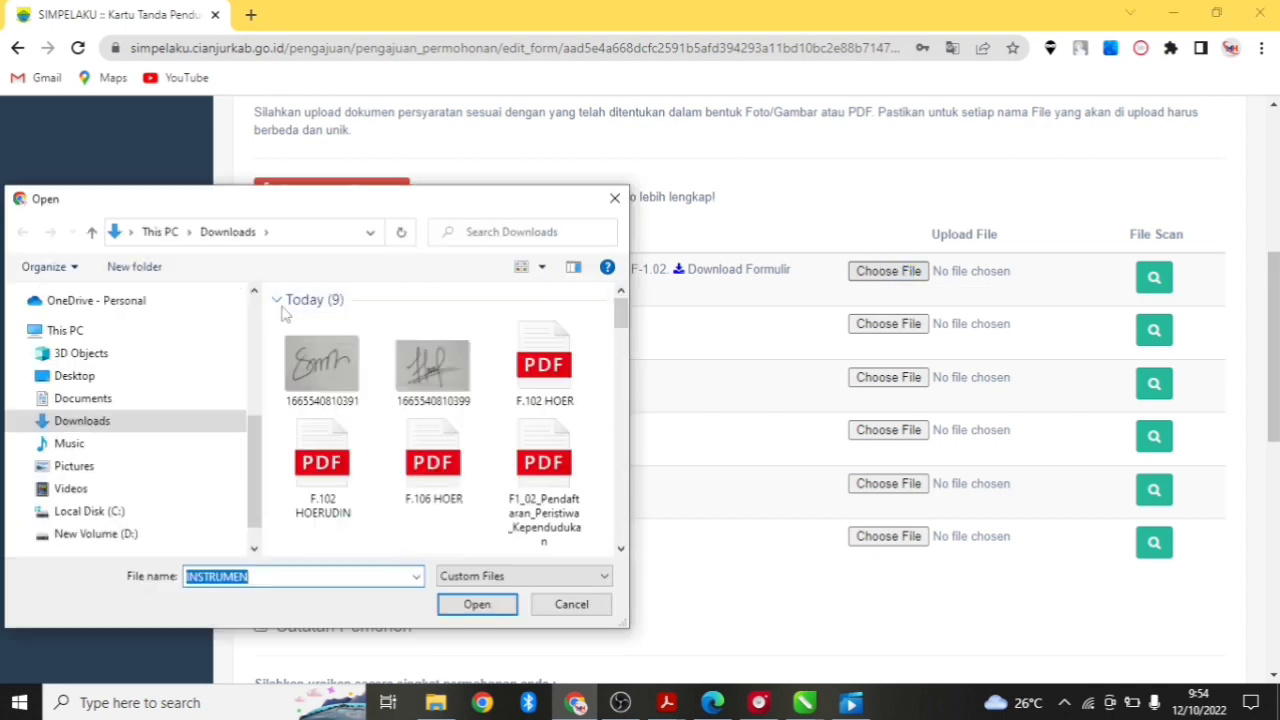
{"action": "left_click", "coordinate": [100, 399]}
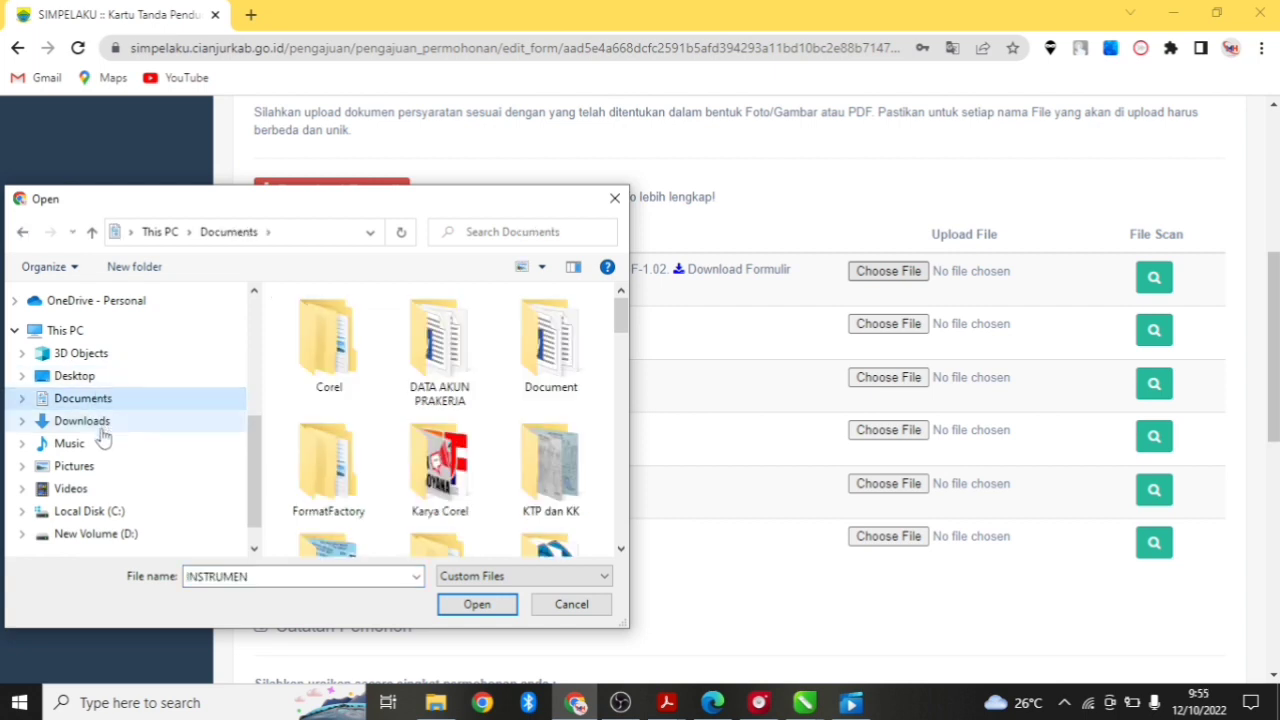
{"action": "left_click", "coordinate": [84, 474]}
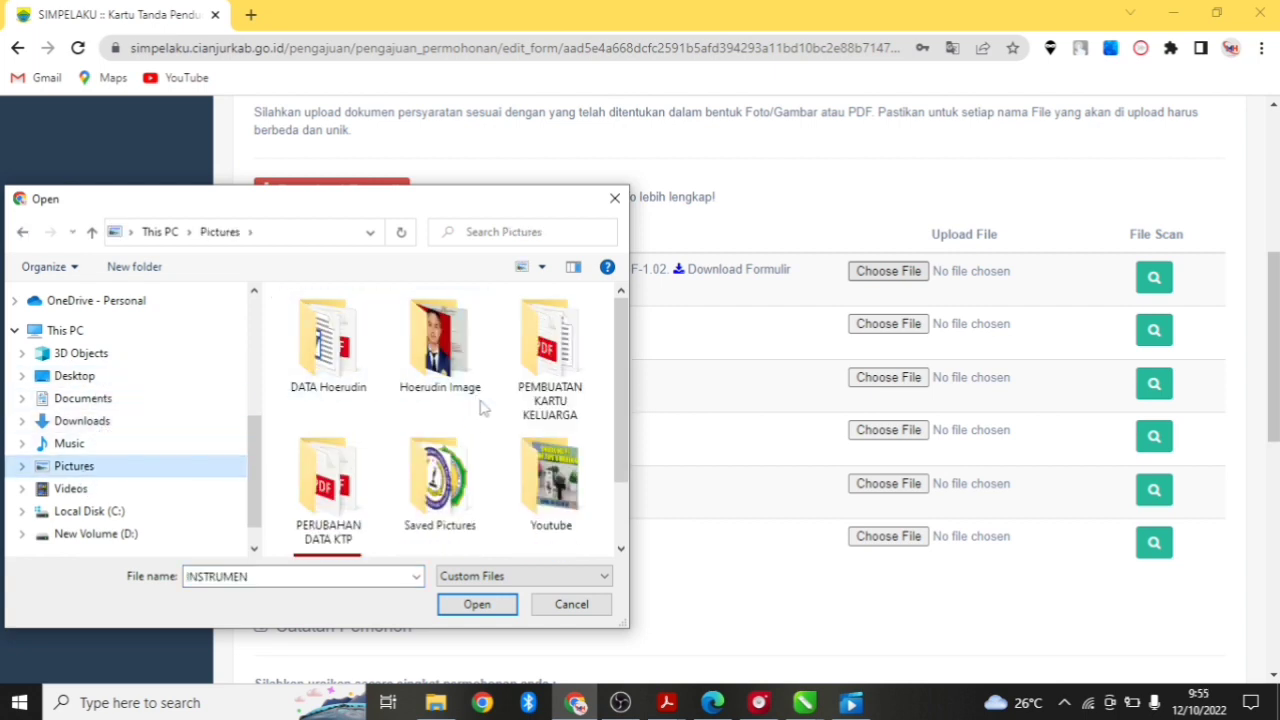
{"action": "double_click", "coordinate": [328, 485]}
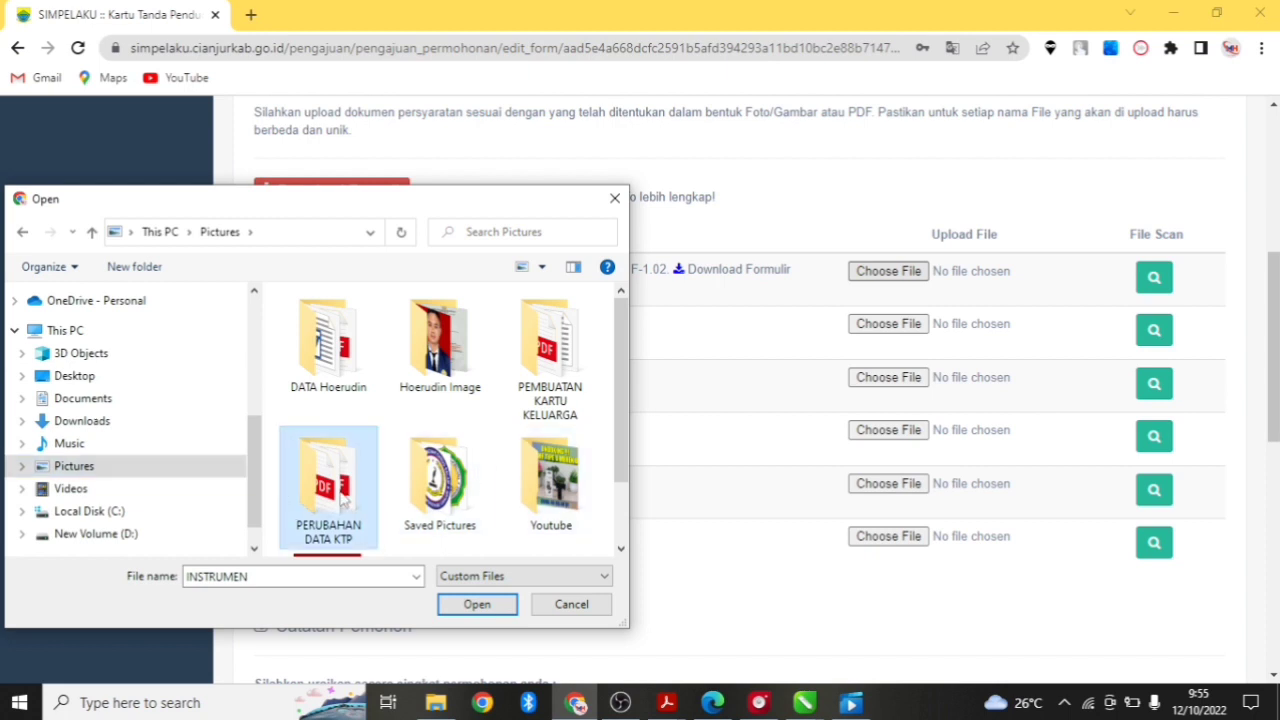
{"action": "left_click", "coordinate": [444, 345]}
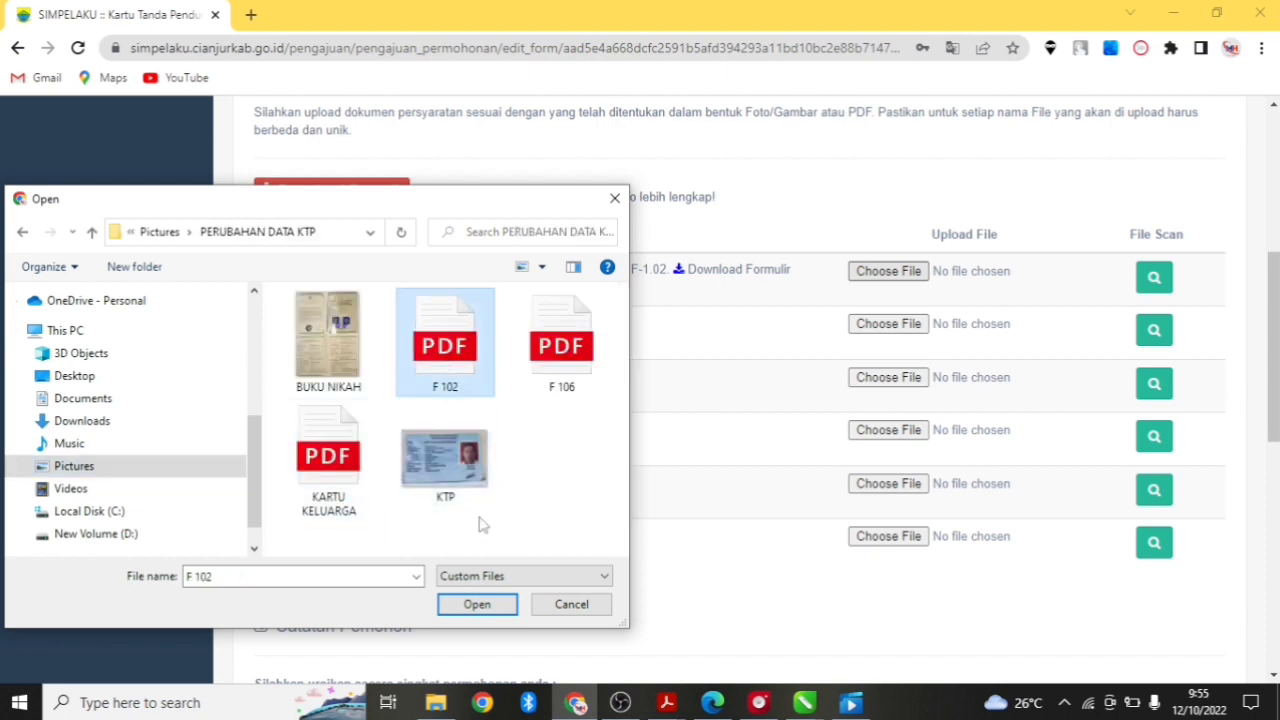
{"action": "left_click", "coordinate": [478, 605]}
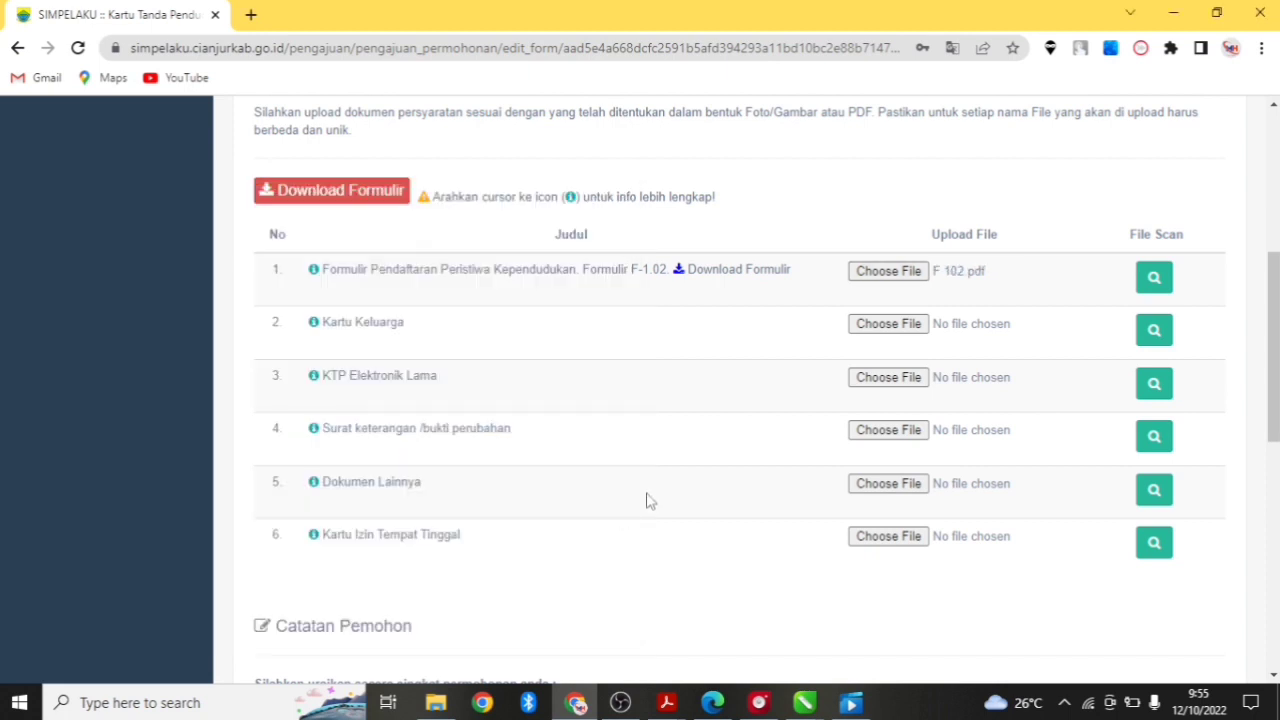
Attach KARTU KELUARGA.pdf as the Kartu Keluarga document and KTP.jpg as the KTP Elektronik Lama document
{"action": "left_click", "coordinate": [908, 332]}
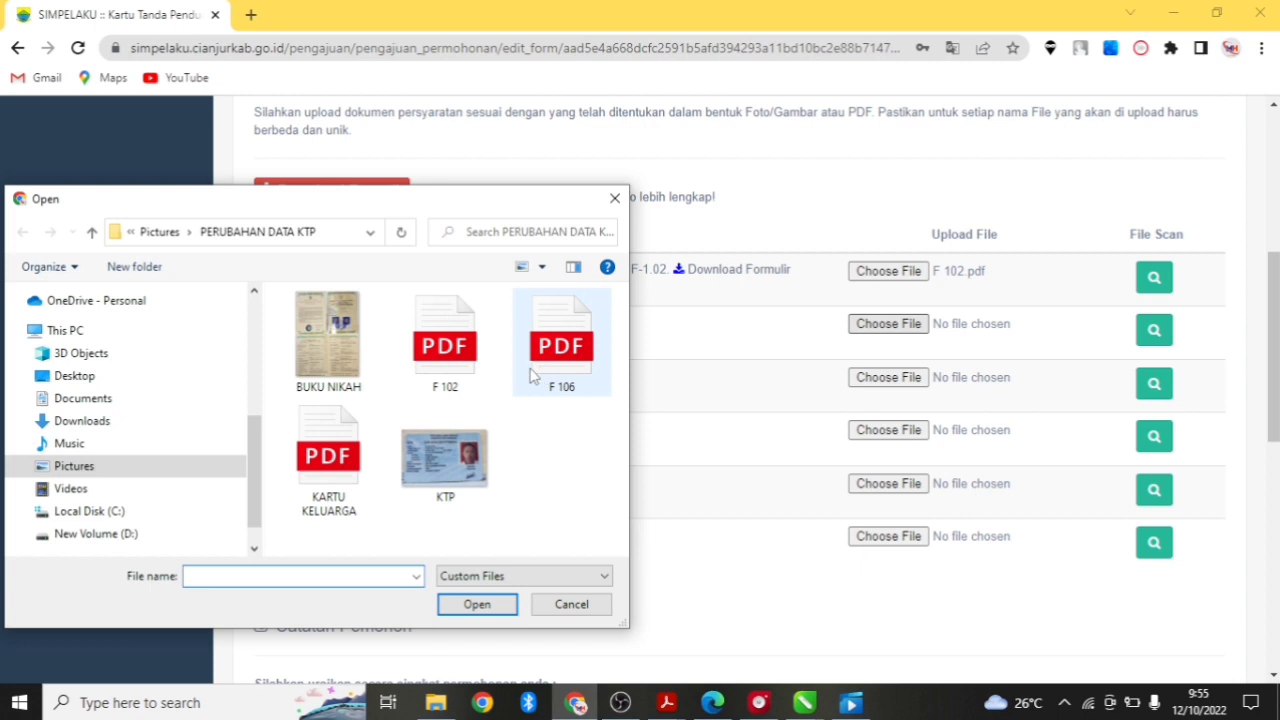
{"action": "left_click", "coordinate": [372, 508]}
{"action": "left_click", "coordinate": [477, 604]}
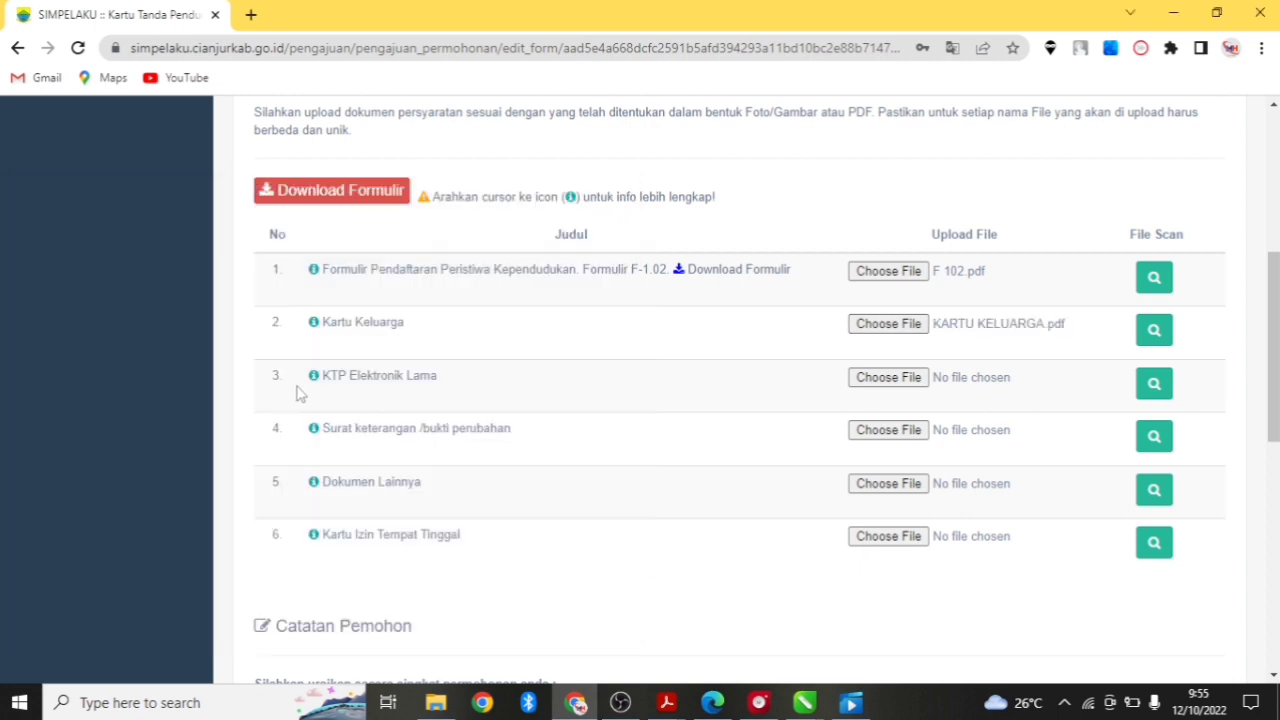
{"action": "left_click", "coordinate": [907, 379]}
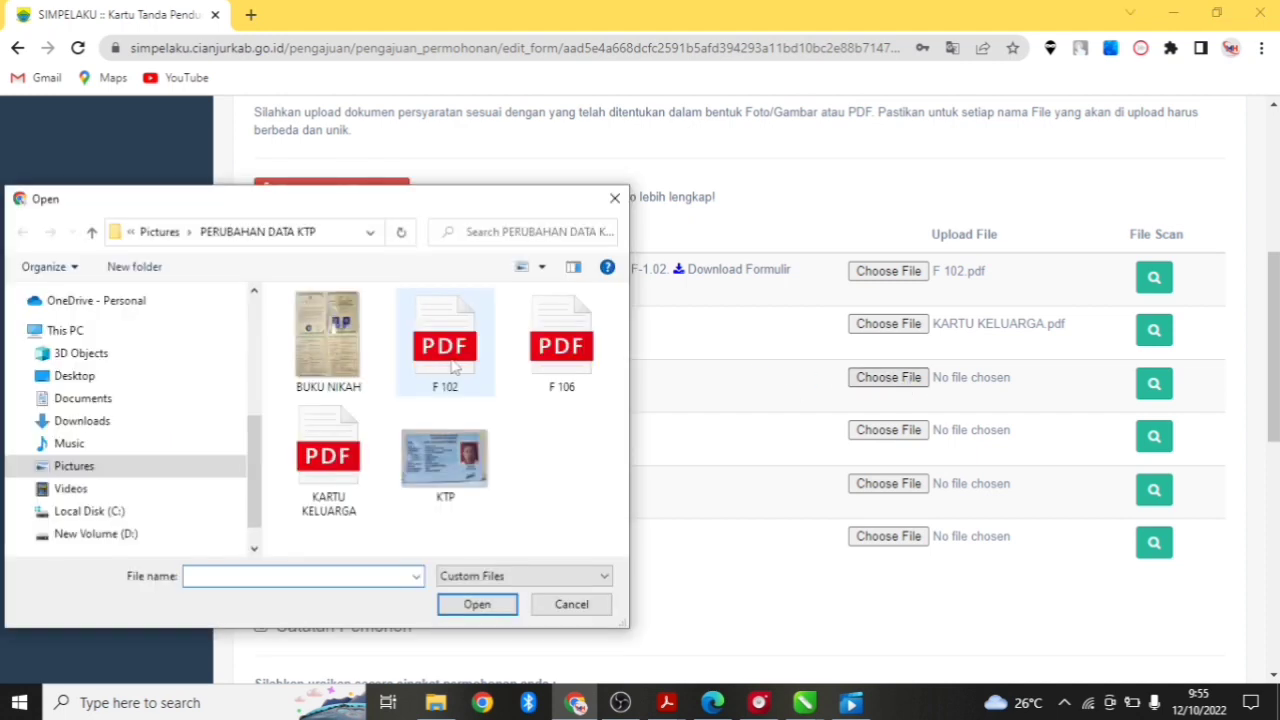
{"action": "left_click", "coordinate": [444, 460]}
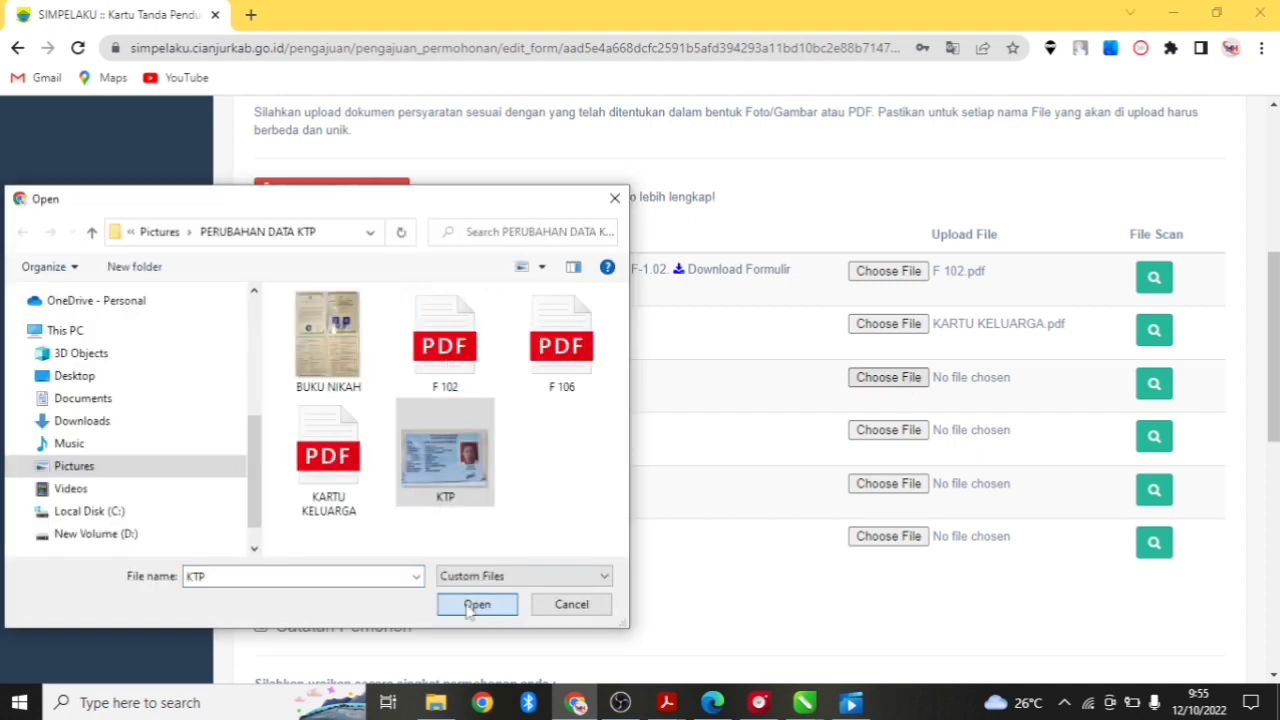
{"action": "left_click", "coordinate": [477, 604]}
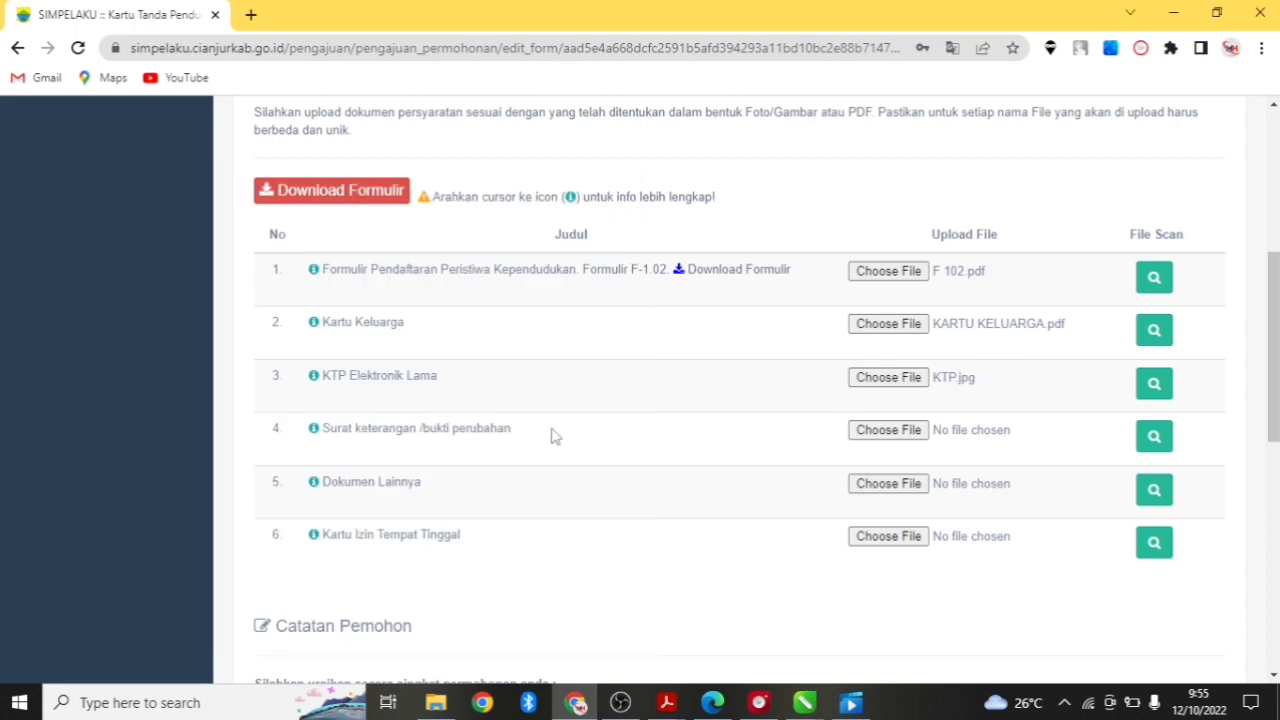
Attach F 106.pdf as the Surat keterangan/bukti perubahan and BUKU NIKAH.jpg under Dokumen Lainnya
{"action": "left_click", "coordinate": [891, 433]}
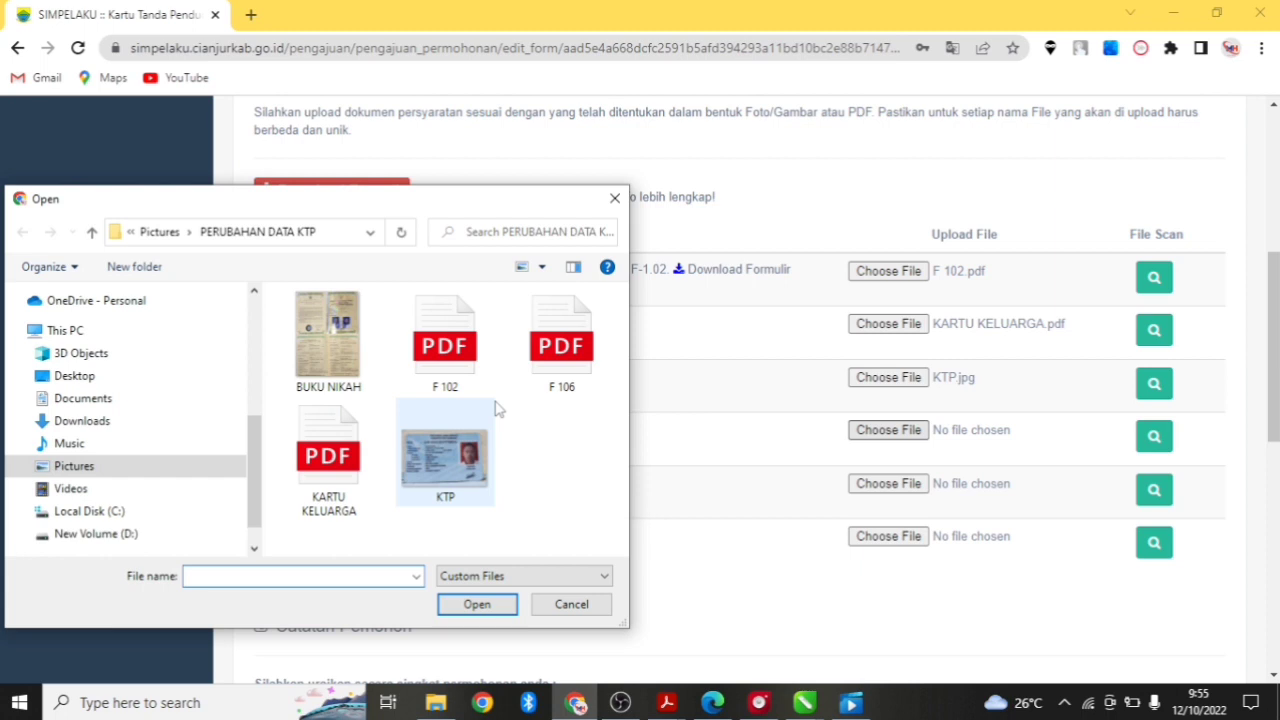
{"action": "left_click", "coordinate": [561, 345]}
{"action": "left_click", "coordinate": [474, 604]}
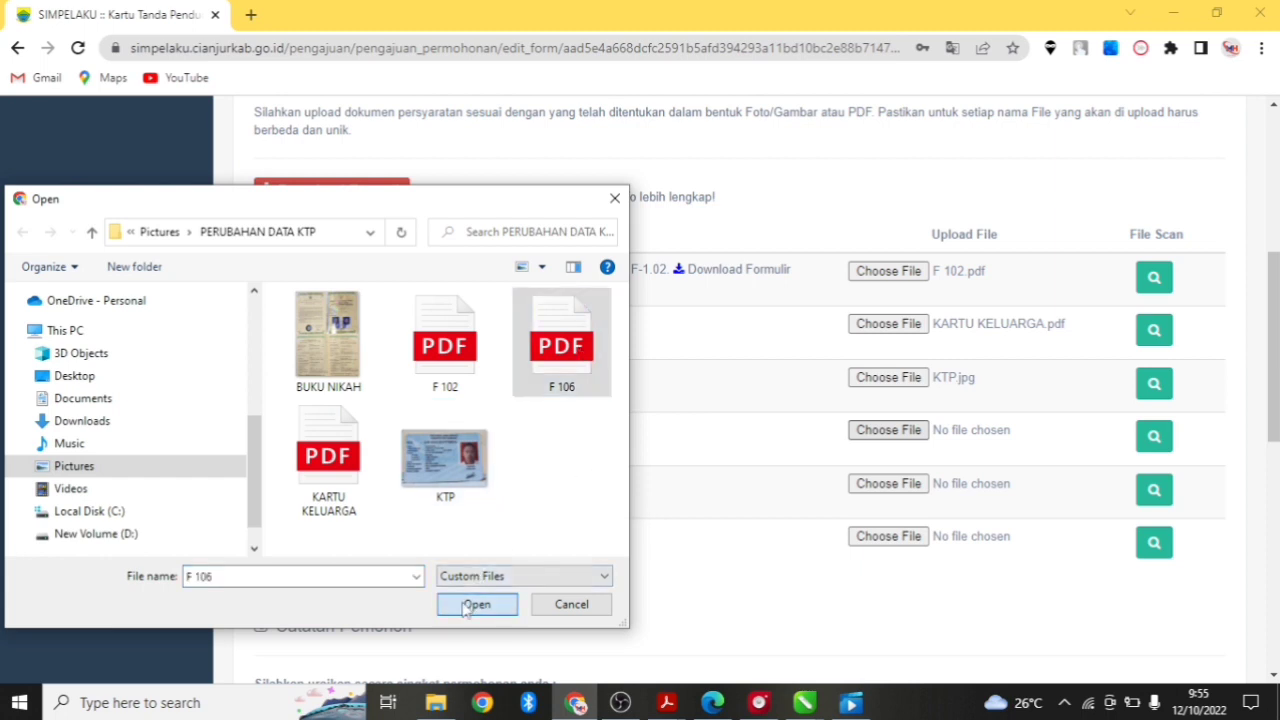
{"action": "left_click", "coordinate": [897, 488]}
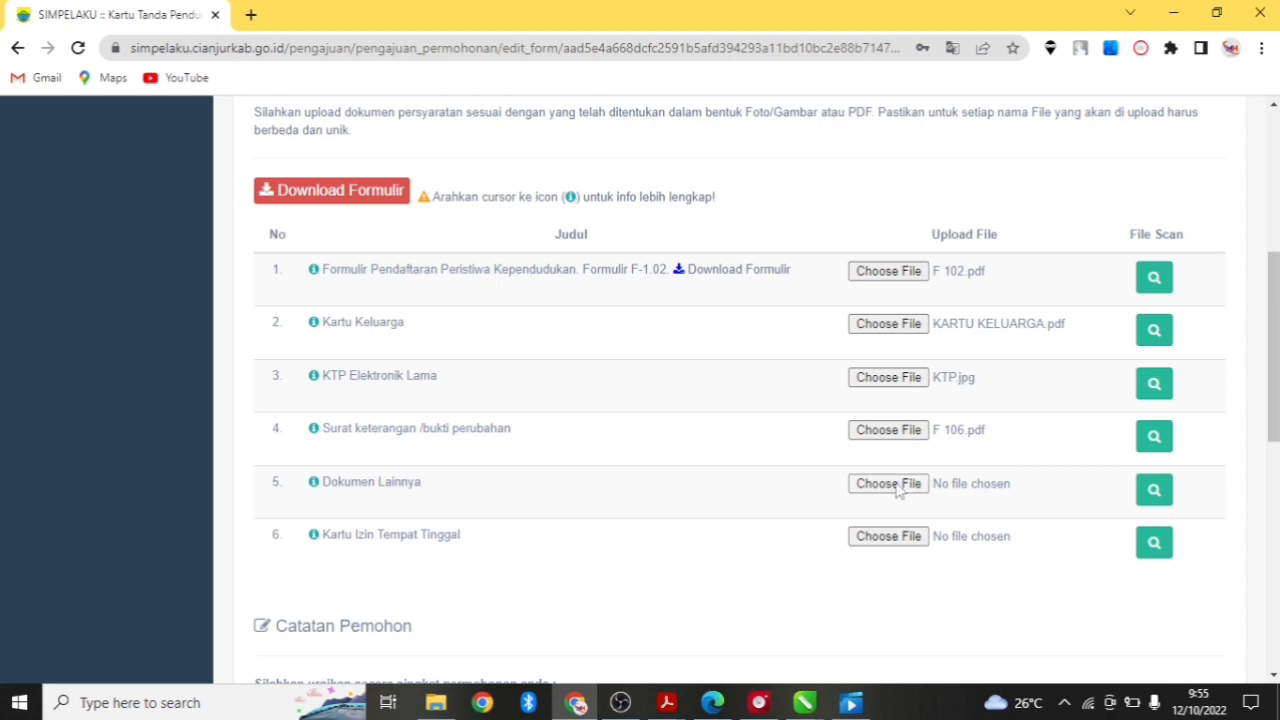
{"action": "left_click", "coordinate": [897, 488]}
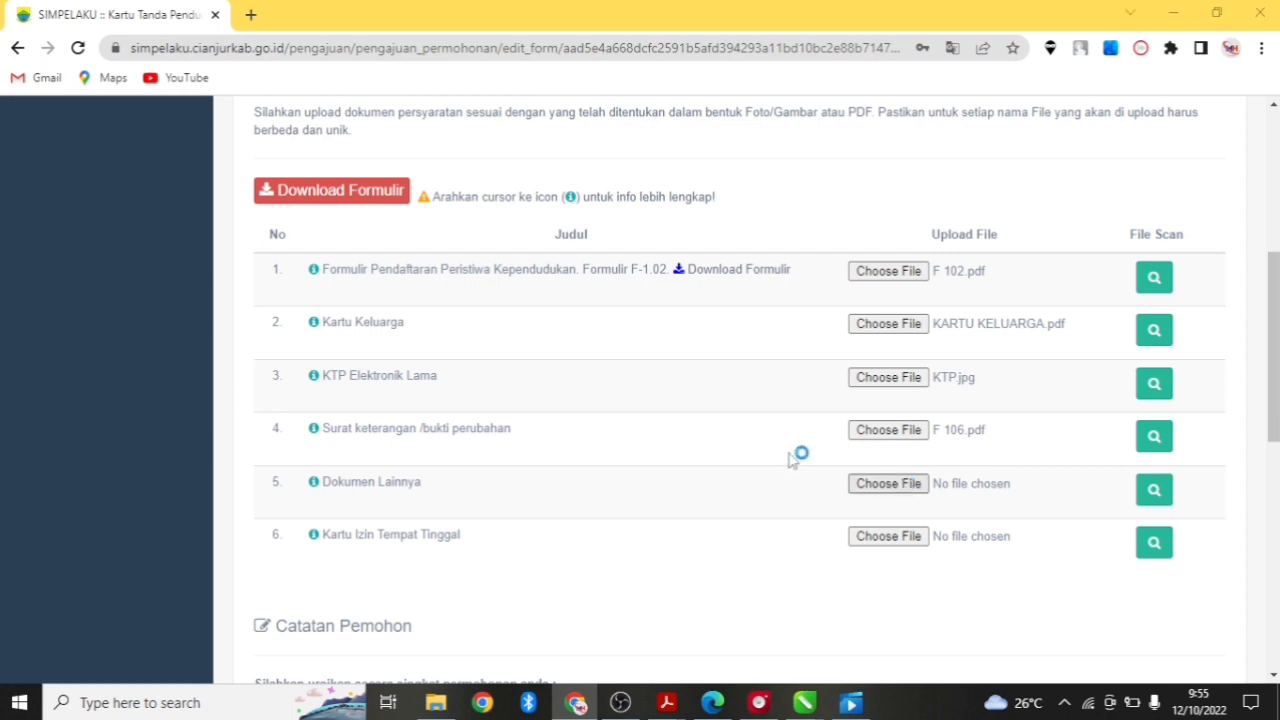
{"action": "left_click", "coordinate": [328, 340]}
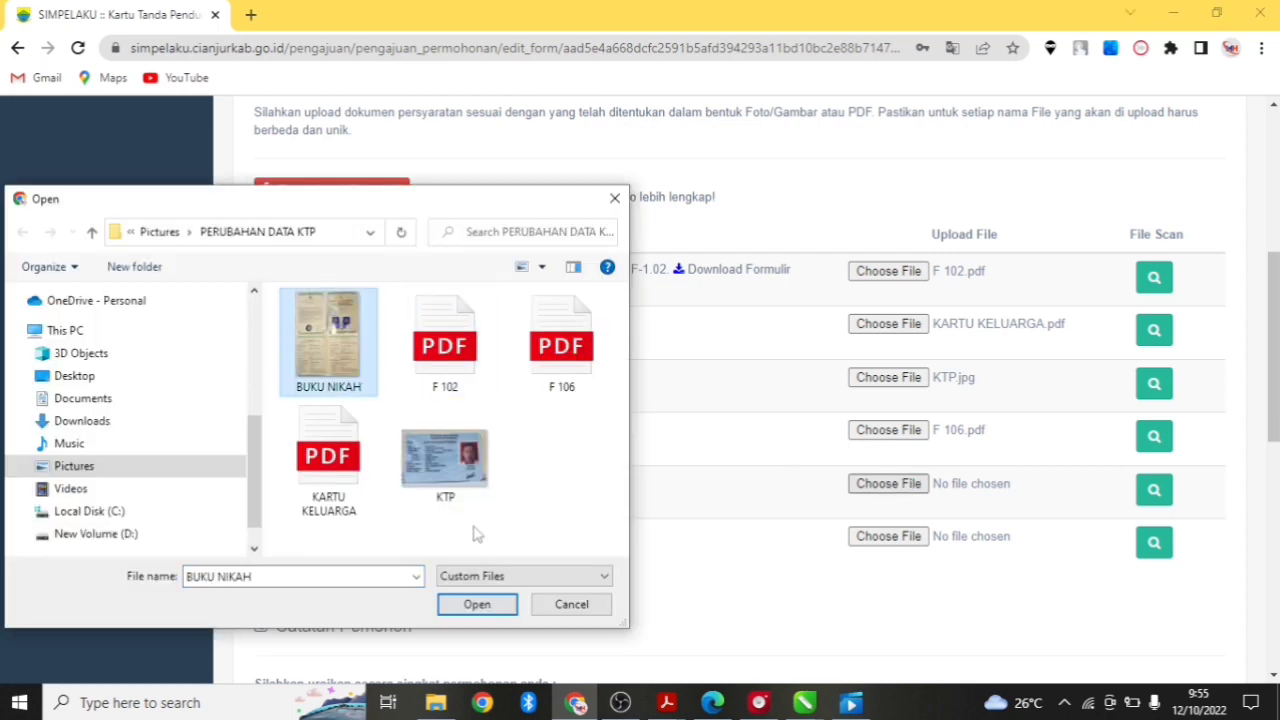
{"action": "left_click", "coordinate": [476, 605]}
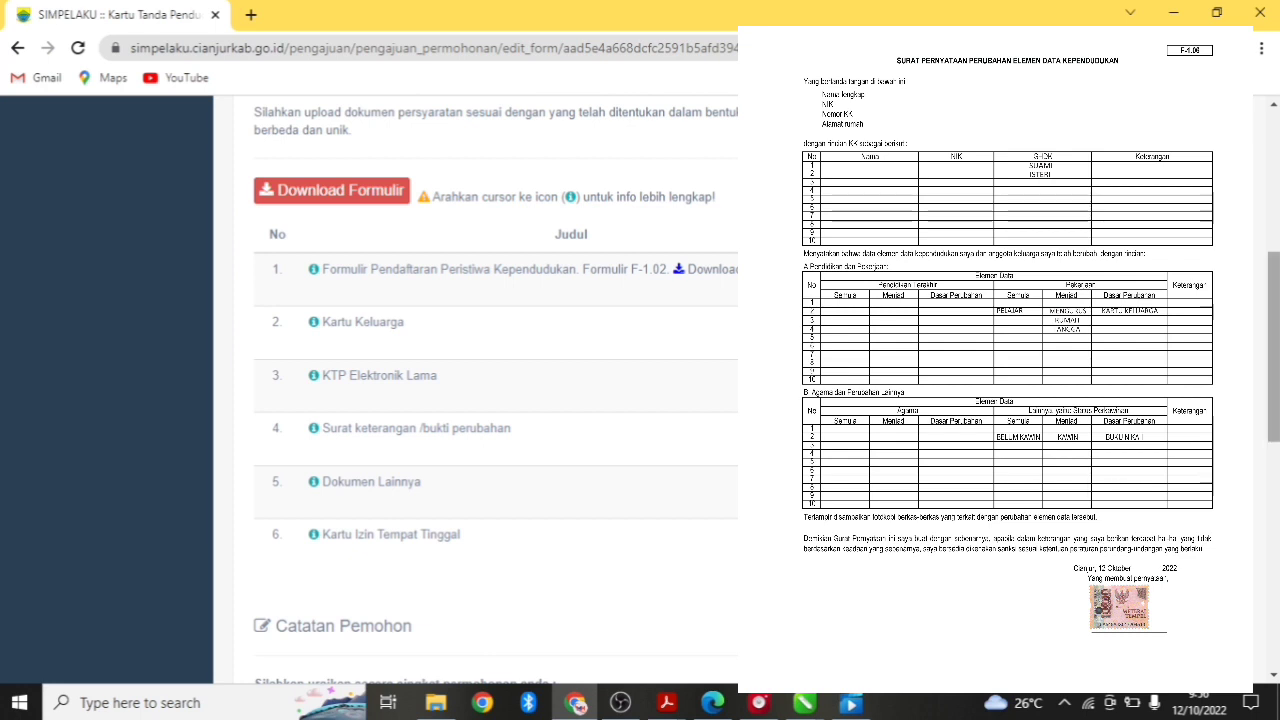
Enter "1. Merubah Status Pekerjaan Semua Pelajar Menjadi Wiraswasta" as the first line of the Catatan Pemohon
{"action": "scroll", "coordinate": [1273, 350], "scroll_direction": "down", "scroll_amount": 1}
{"action": "scroll", "coordinate": [1273, 400], "scroll_direction": "down", "scroll_amount": 3}
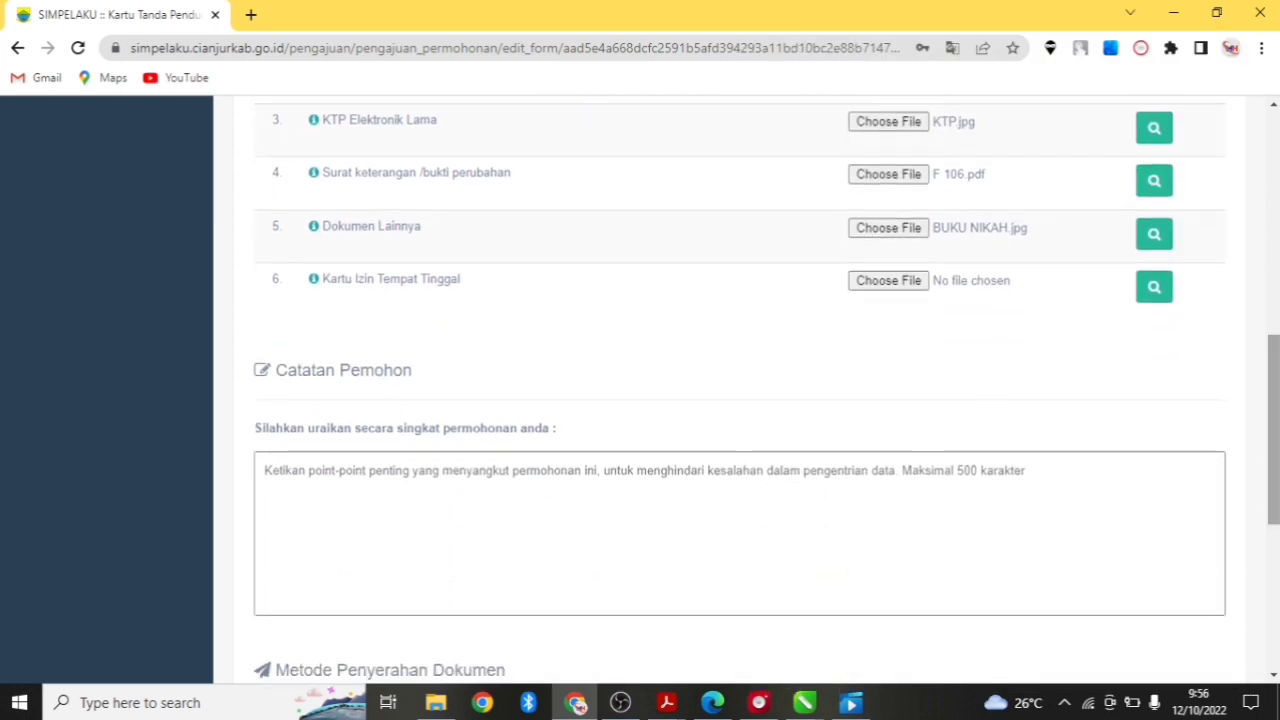
{"action": "left_click", "coordinate": [309, 466]}
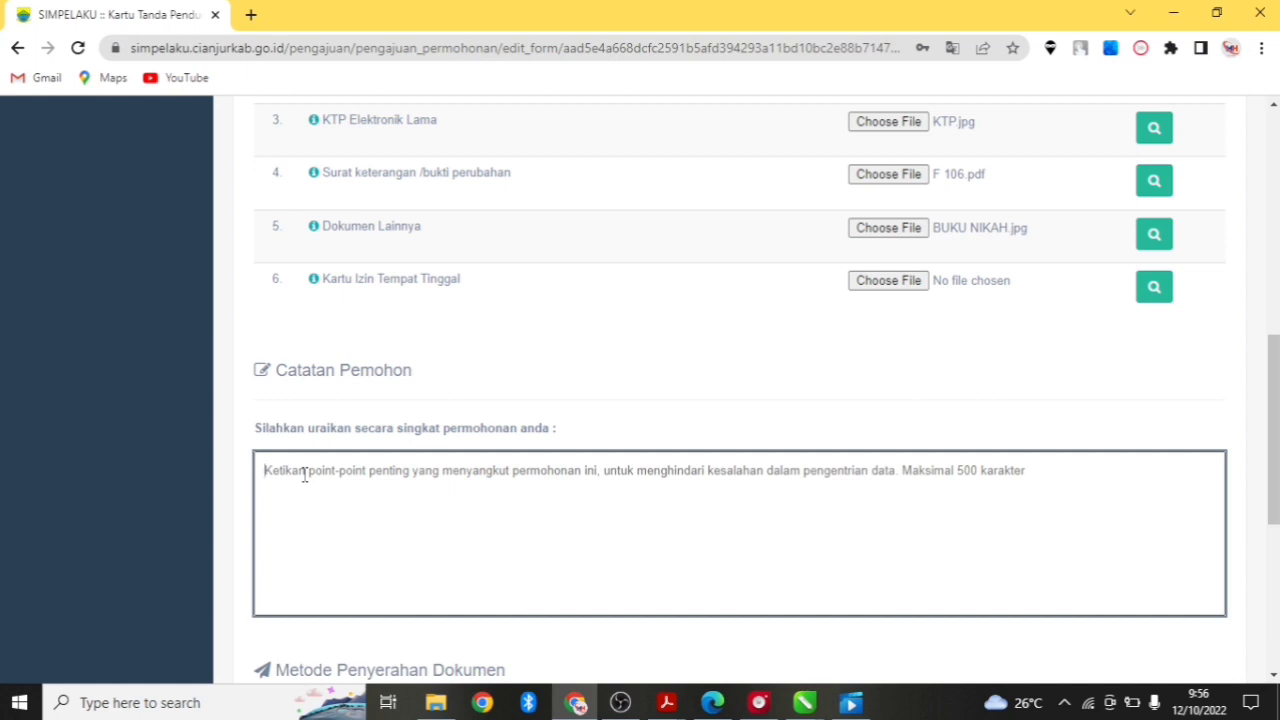
{"action": "type", "text": "1."}
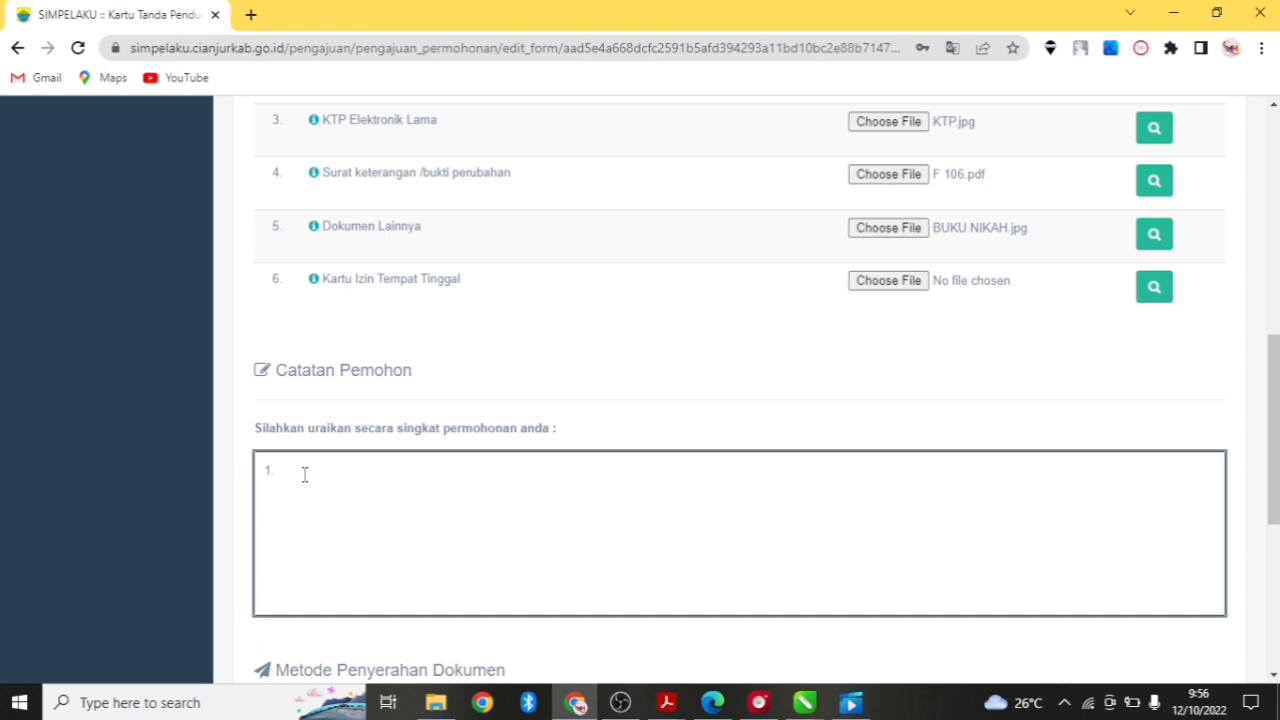
{"action": "type", "text": " M"}
{"action": "type", "text": "engubah"}
{"action": "type", "text": "t"}
{"action": "type", "text": "atus"}
{"action": "type", "text": "Pkwi"}
{"action": "key", "text": "BackSpace"}
{"action": "key", "text": "BackSpace"}
{"action": "key", "text": "BackSpace"}
{"action": "type", "text": "ekerjaan "}
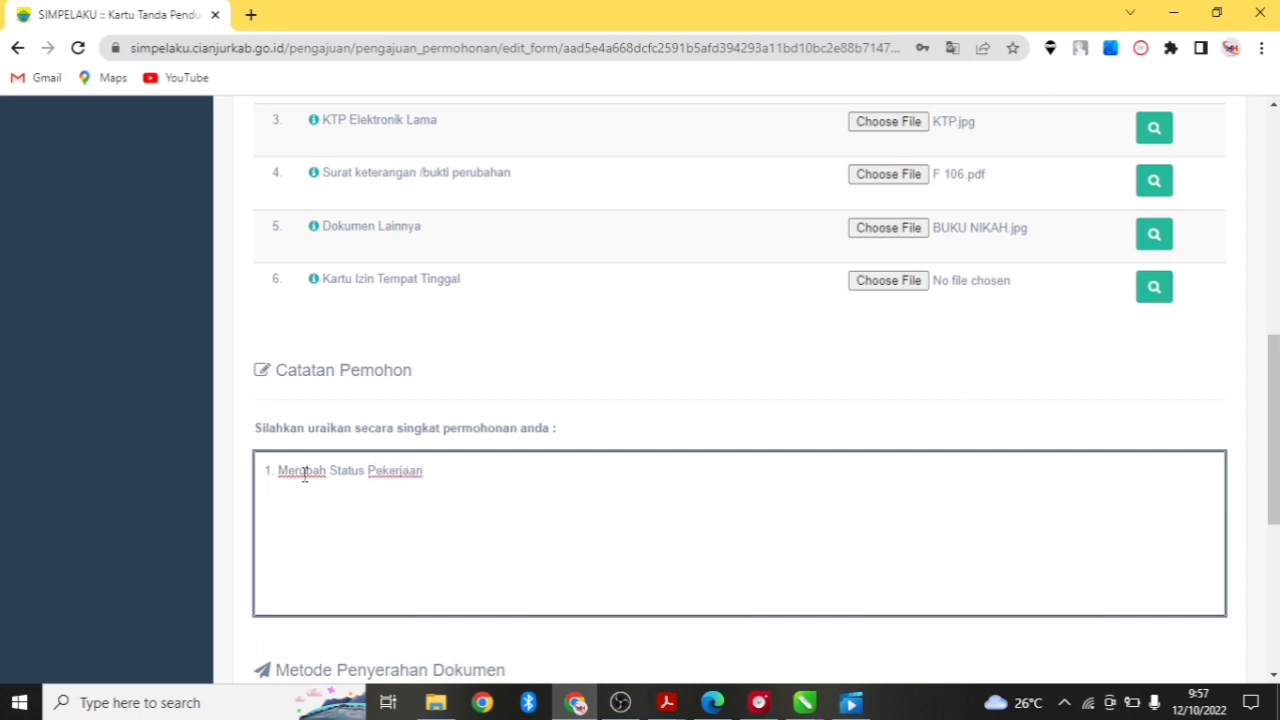
{"action": "type", "text": "Semua Pelajar Menjadi W"}
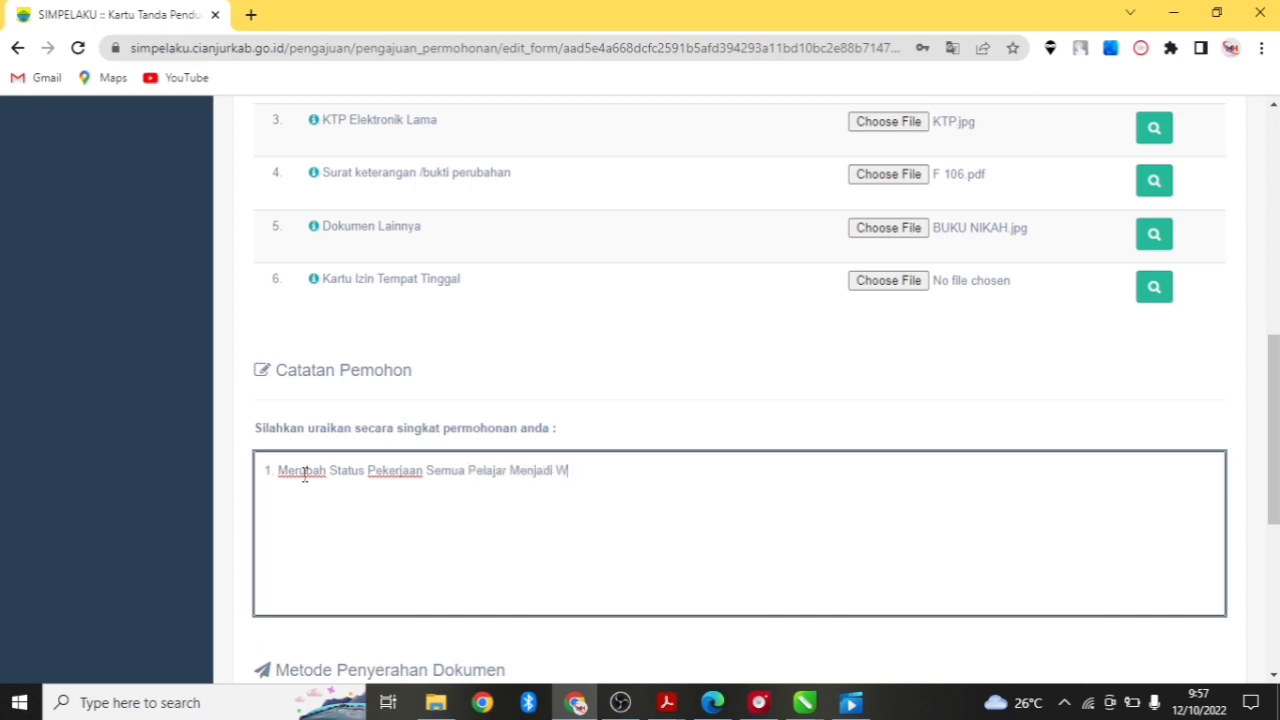
{"action": "type", "text": "iraswasta"}
Add the second note line "2. Merubah Status Perkawinan Semula" and change "Semua" to "Semla" in the first line
{"action": "key", "text": "Return"}
{"action": "type", "text": "2."}
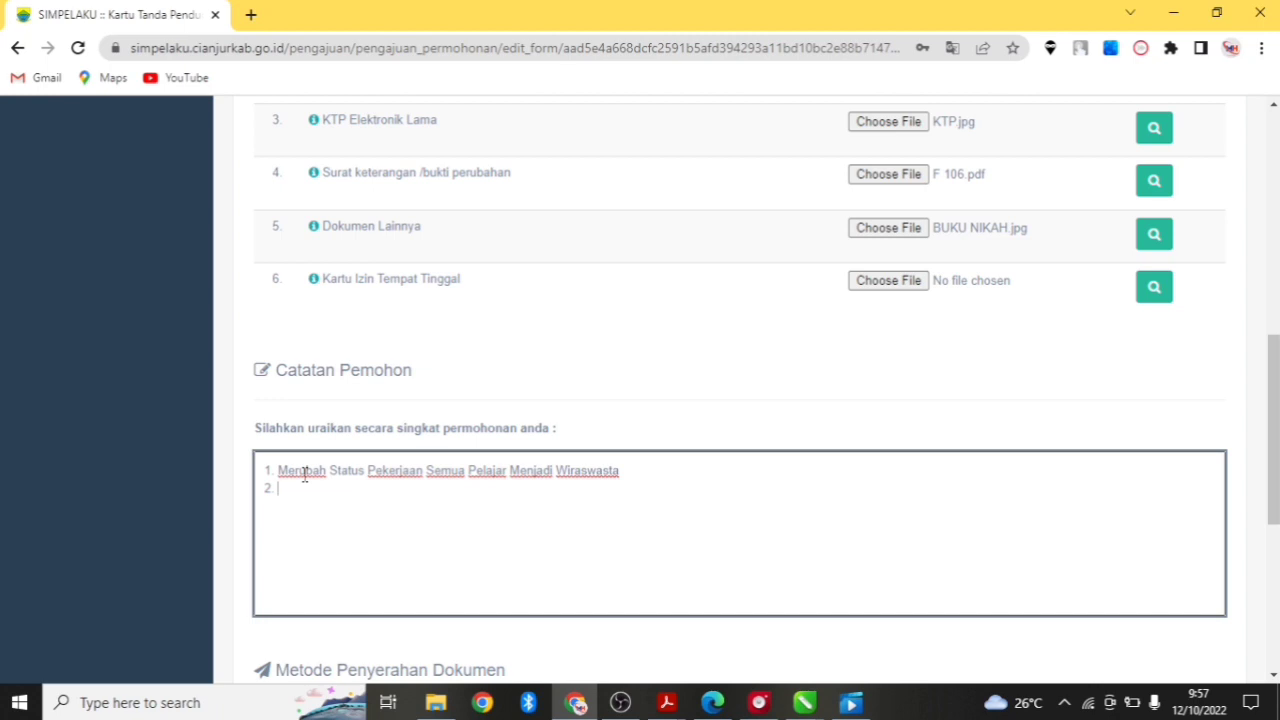
{"action": "type", "text": "Merubah Status Perkawin"}
{"action": "key", "text": "BackSpace"}
{"action": "key", "text": "BackSpace"}
{"action": "key", "text": "BackSpace"}
{"action": "type", "text": "winan Semula"}
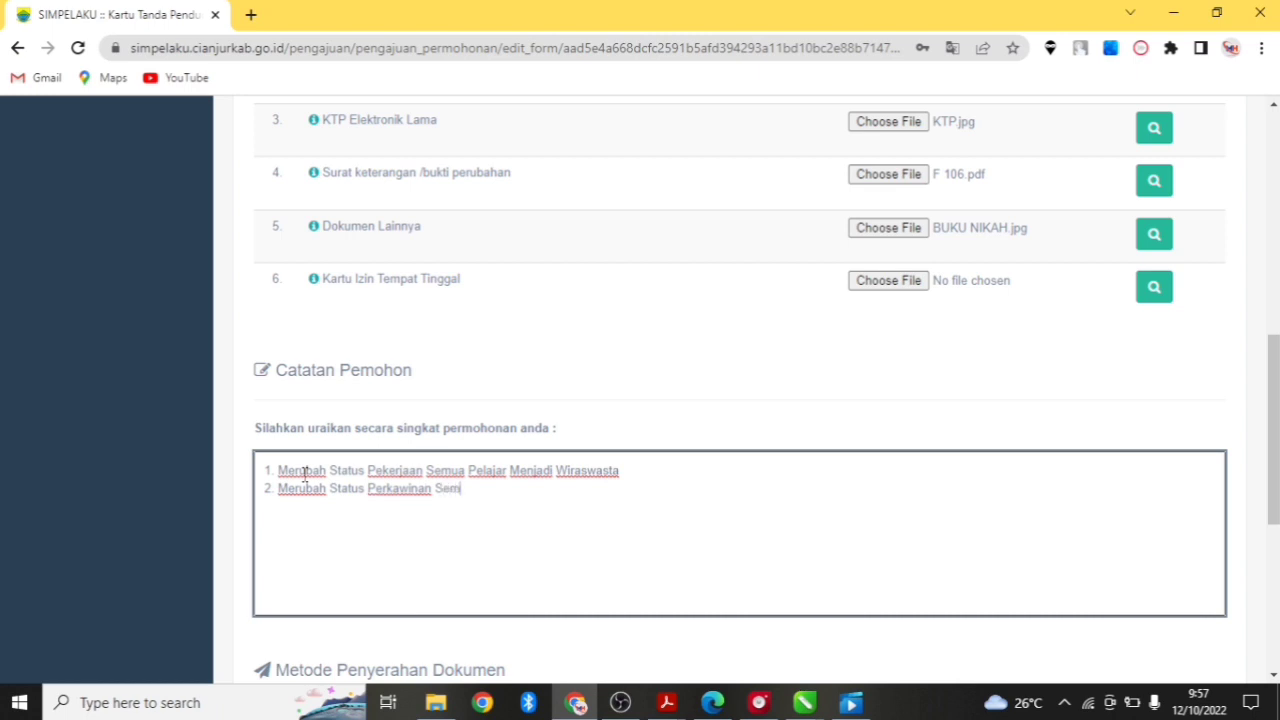
{"action": "left_click", "coordinate": [460, 471]}
{"action": "key", "text": "BackSpace"}
Complete the second note line with "Belum Kawin Menjadi Kawin\" and add "3. Merubah Alamat mengikuti Alamat terbaru di Kartu Keluarga"
{"action": "left_click", "coordinate": [515, 494]}
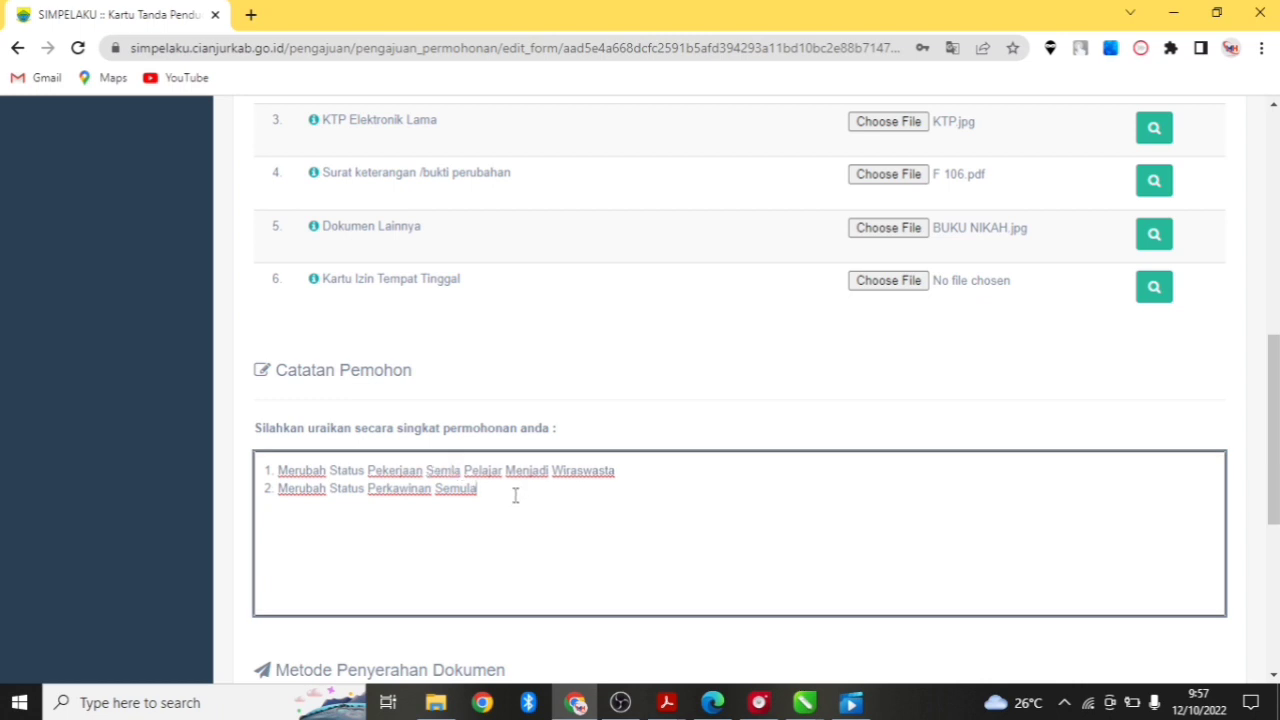
{"action": "type", "text": "Belum Kawin Menjadi Kawin\\ "}
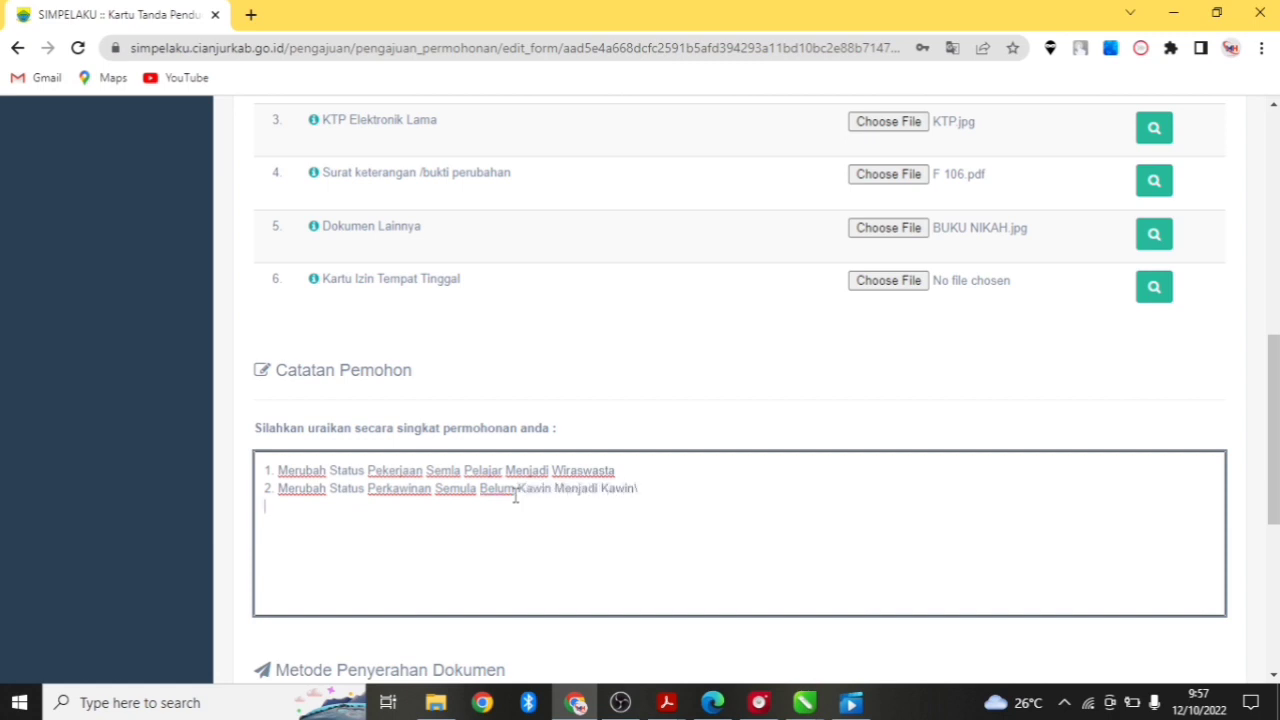
{"action": "type", "text": "3. Merubah Alamat"}
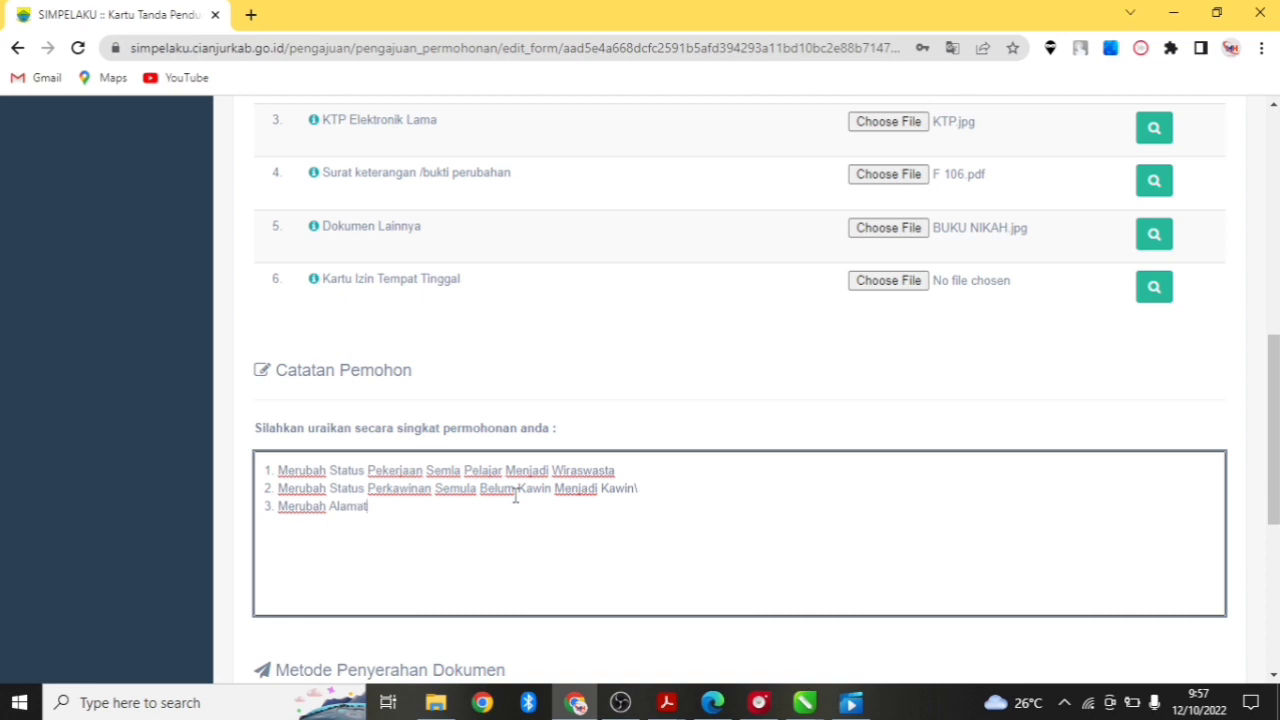
{"action": "type", "text": " mengikuti Alamat"}
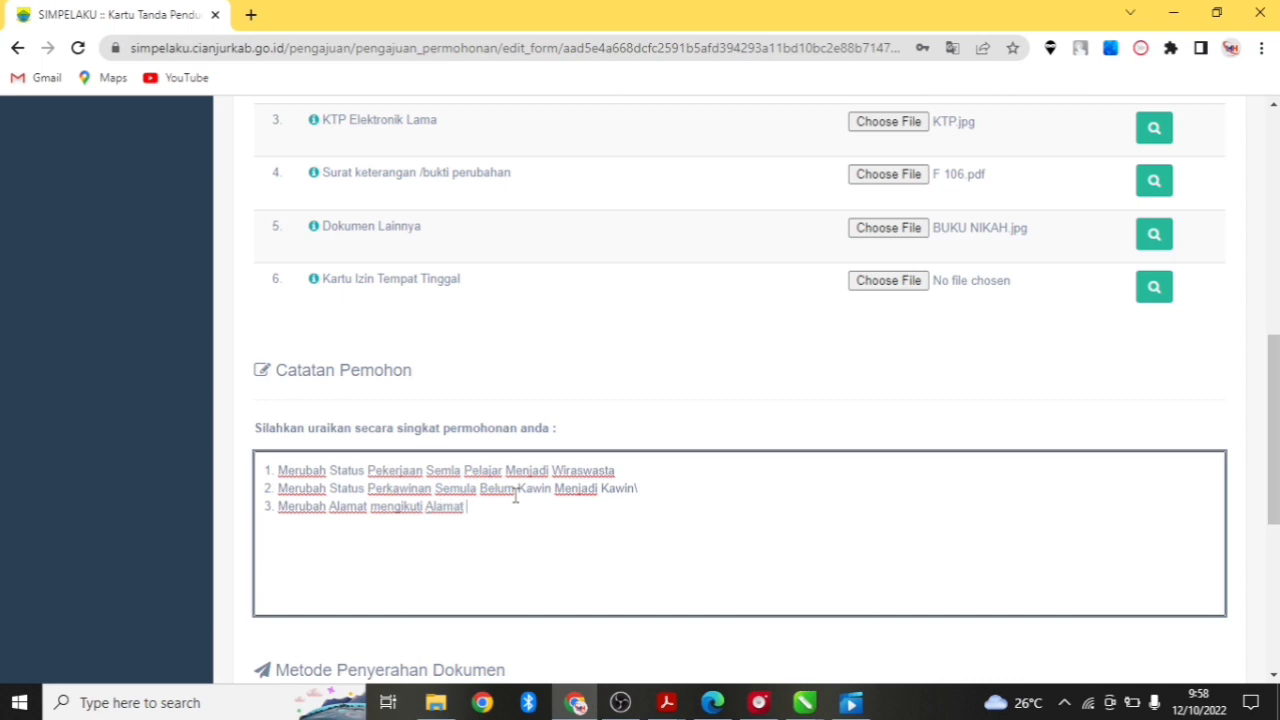
{"action": "type", "text": " terbaru di Kartu Keluarga"}
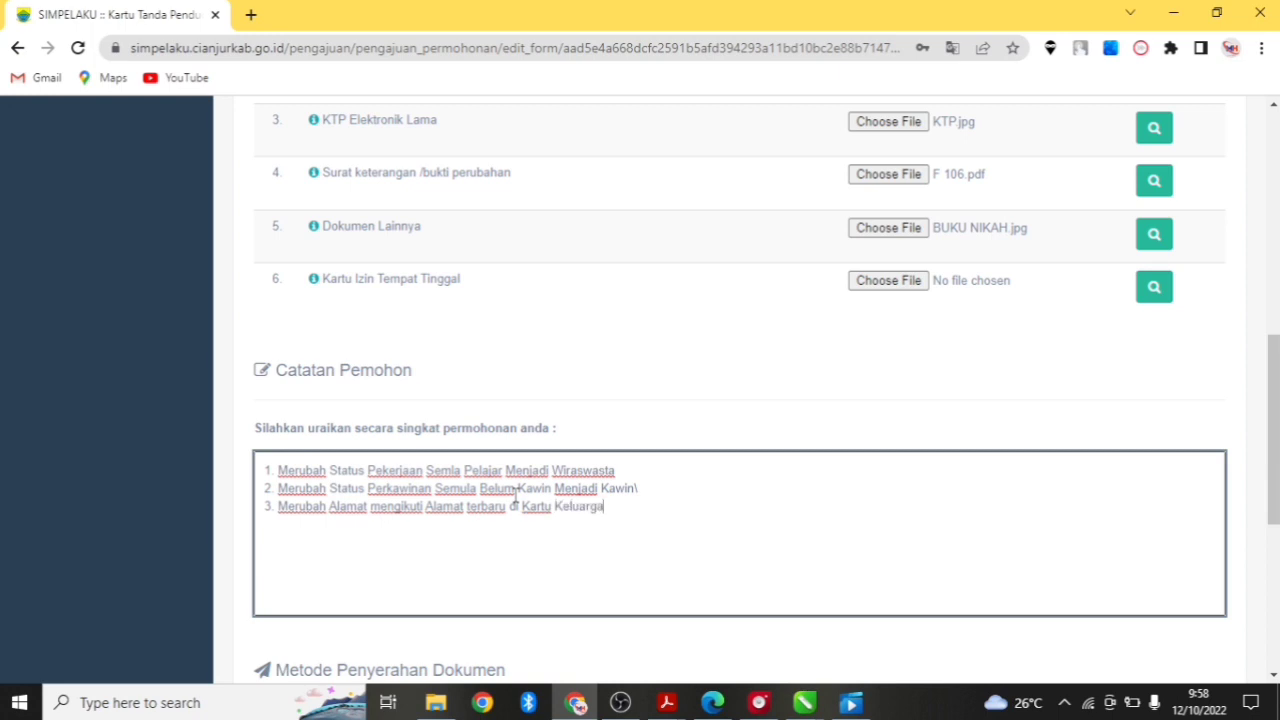
Choose "Diambil di Kantor Kecamatan" as the Metode Penyerahan Dokumen
{"action": "scroll", "coordinate": [516, 490], "scroll_direction": "down", "scroll_amount": 2}
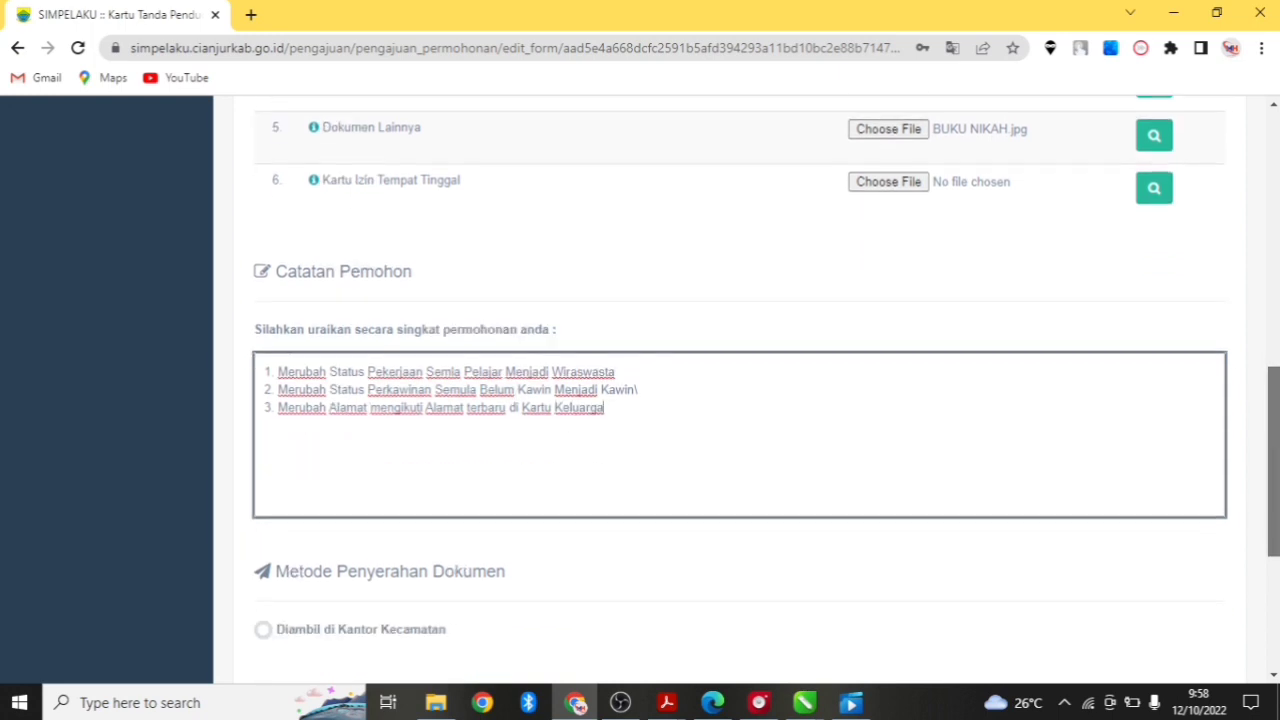
{"action": "scroll", "coordinate": [740, 400], "scroll_direction": "down", "scroll_amount": 3}
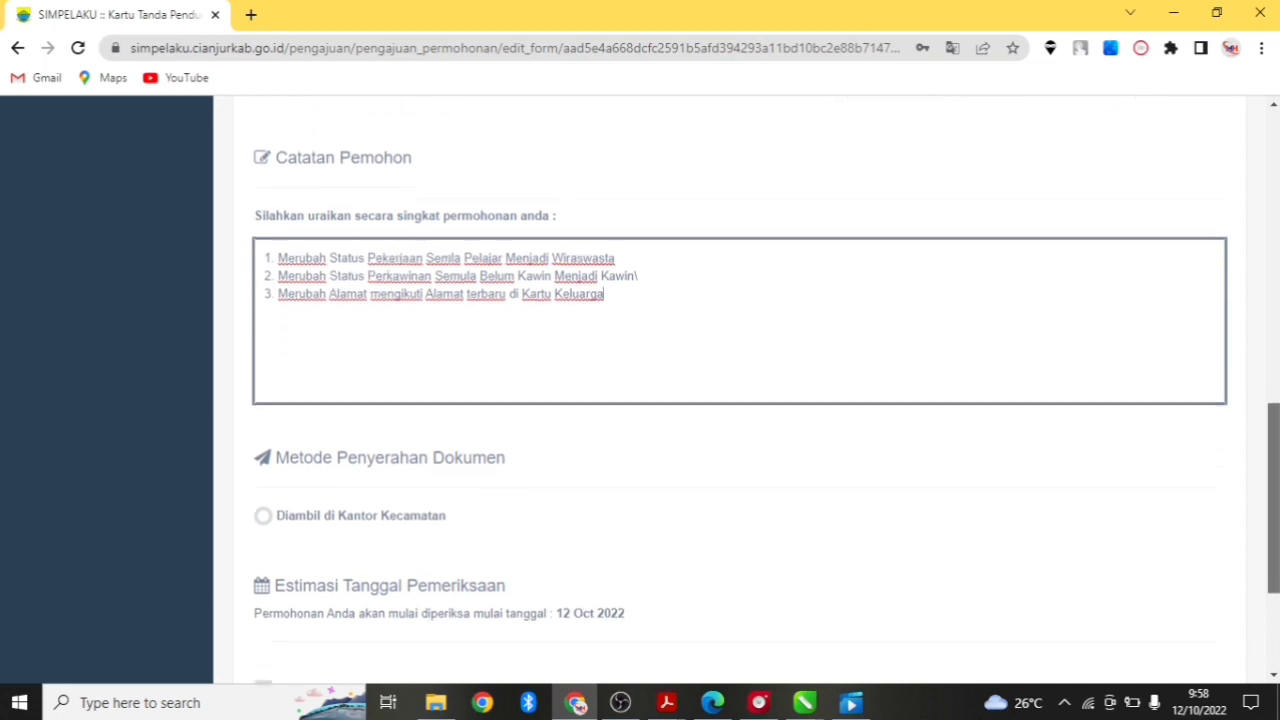
{"action": "scroll", "coordinate": [697, 330], "scroll_direction": "down", "scroll_amount": 1}
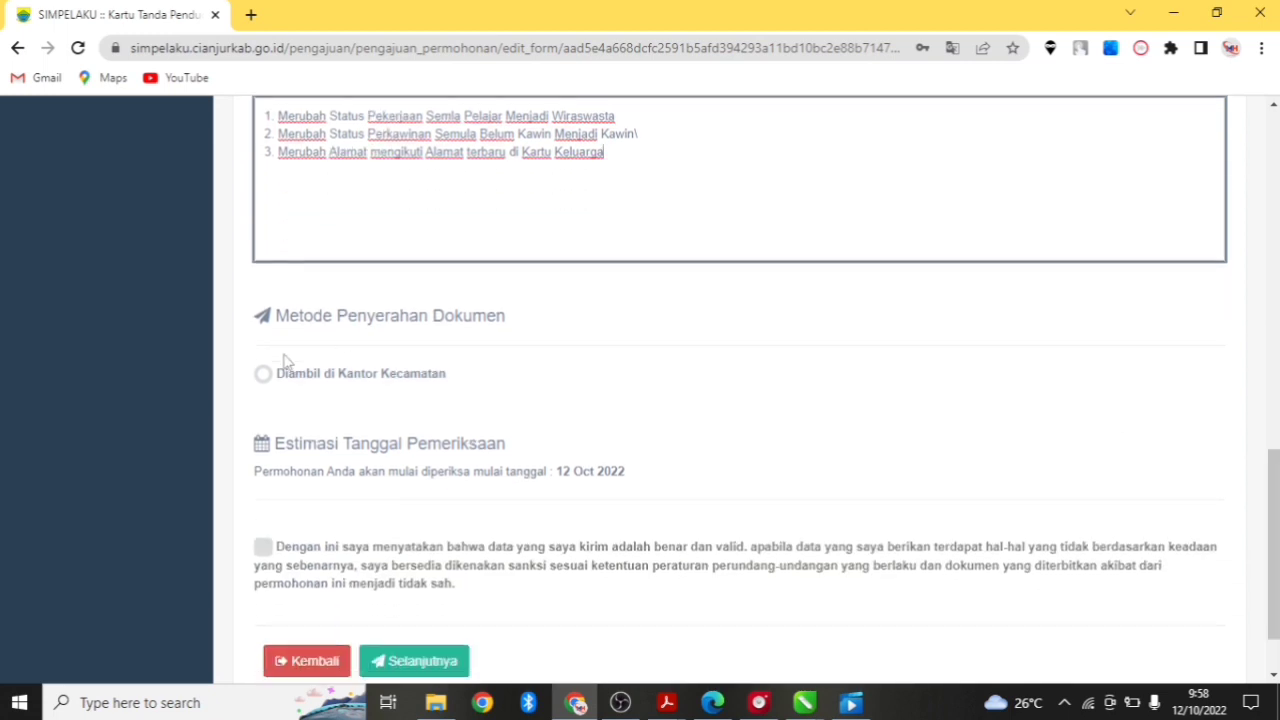
{"action": "left_click", "coordinate": [264, 376]}
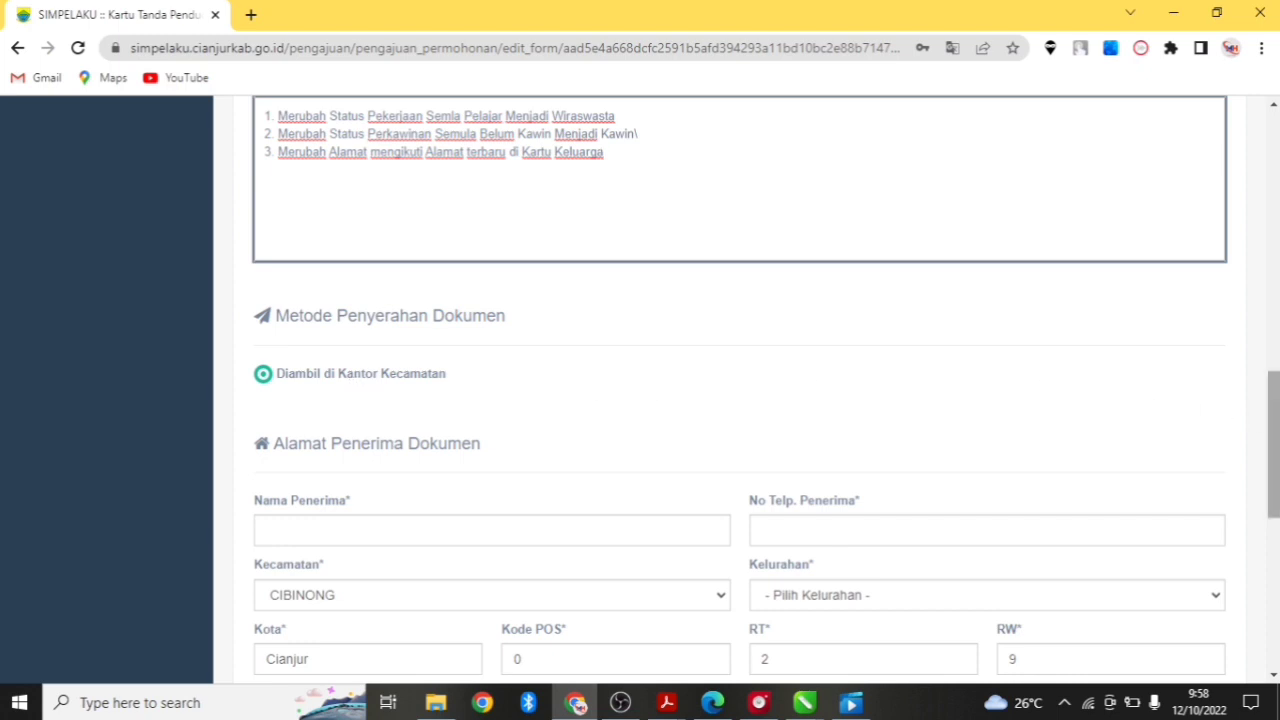
Fill in the recipient's details under Alamat Penerima Dokumen and select the recipient's Kelurahan
{"action": "left_click_drag", "start_coordinate": [1274, 430], "coordinate": [1274, 476]}
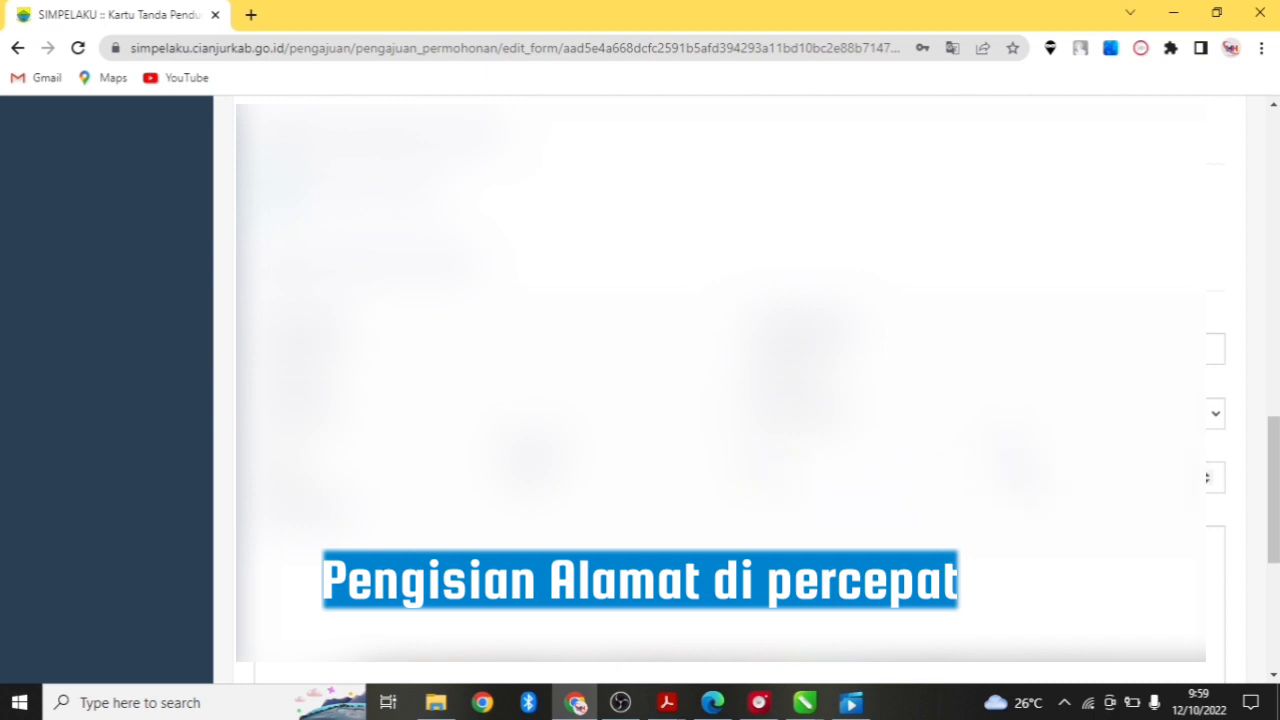
{"action": "left_click", "coordinate": [1214, 413]}
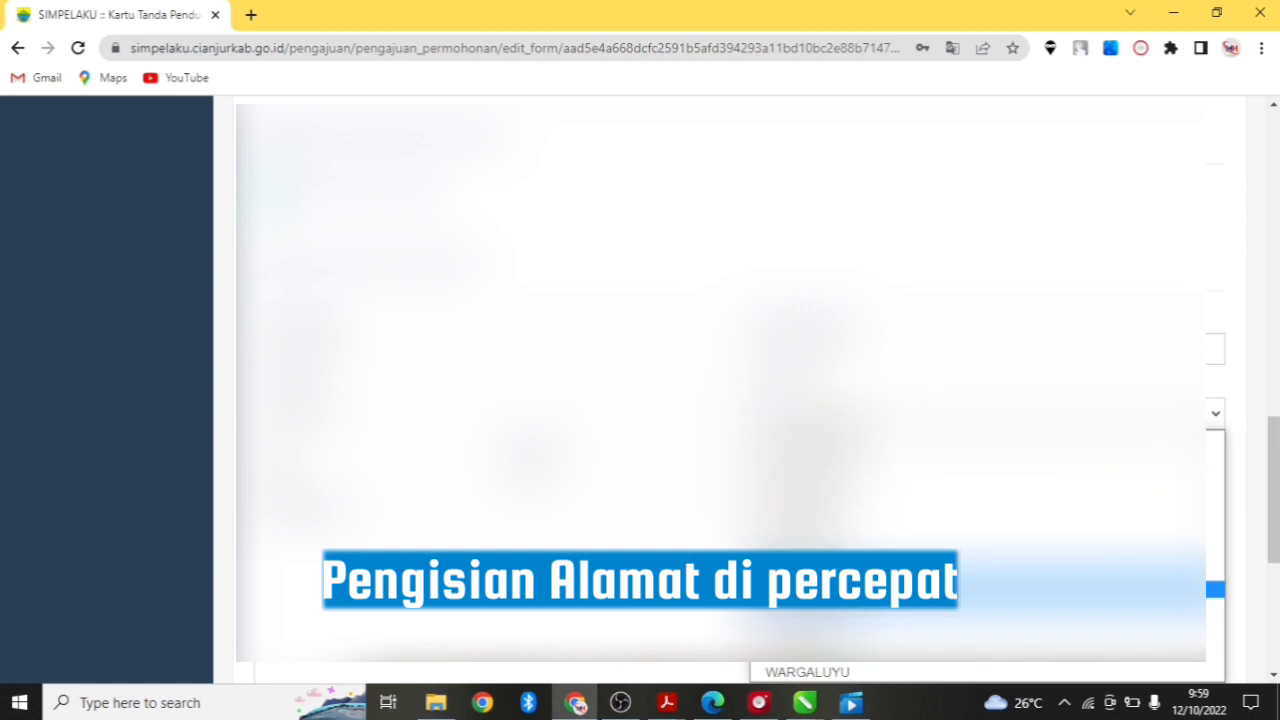
{"action": "left_click", "coordinate": [1214, 505]}
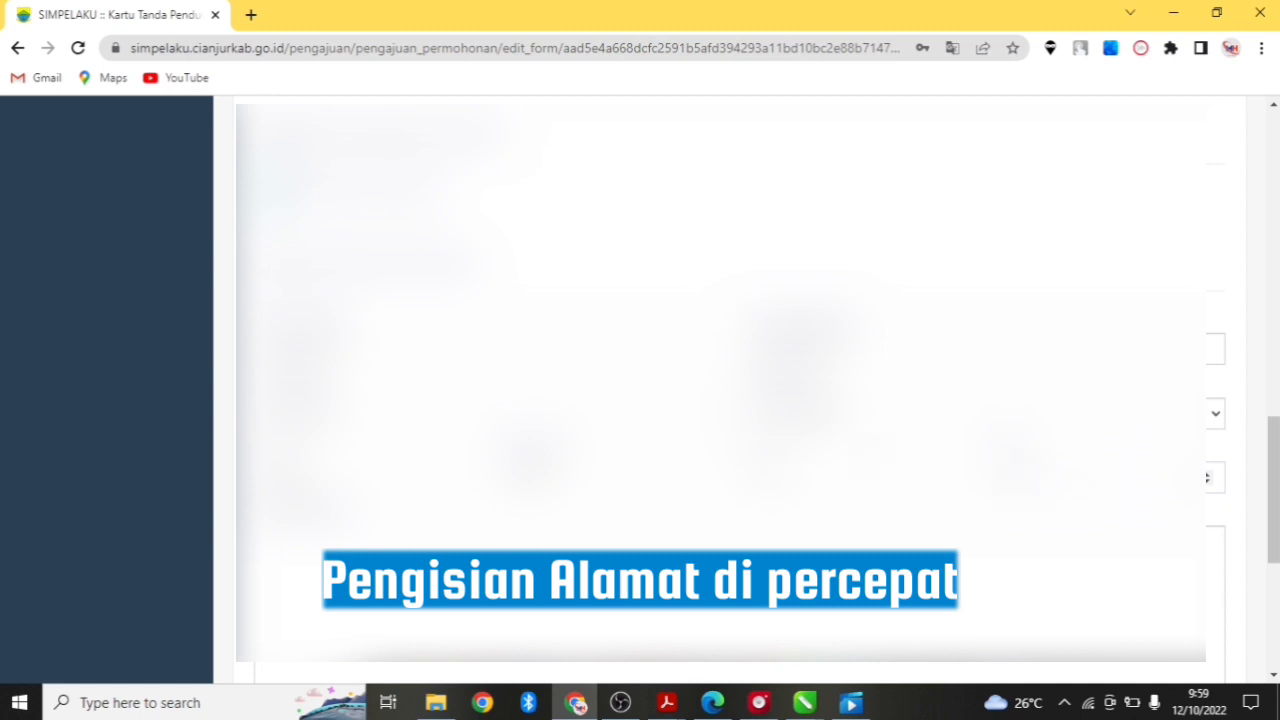
Accept the declaration that the submitted data is true and valid, and continue to the e-KTP detail form
{"action": "scroll", "coordinate": [1245, 486], "scroll_direction": "down", "scroll_amount": 3}
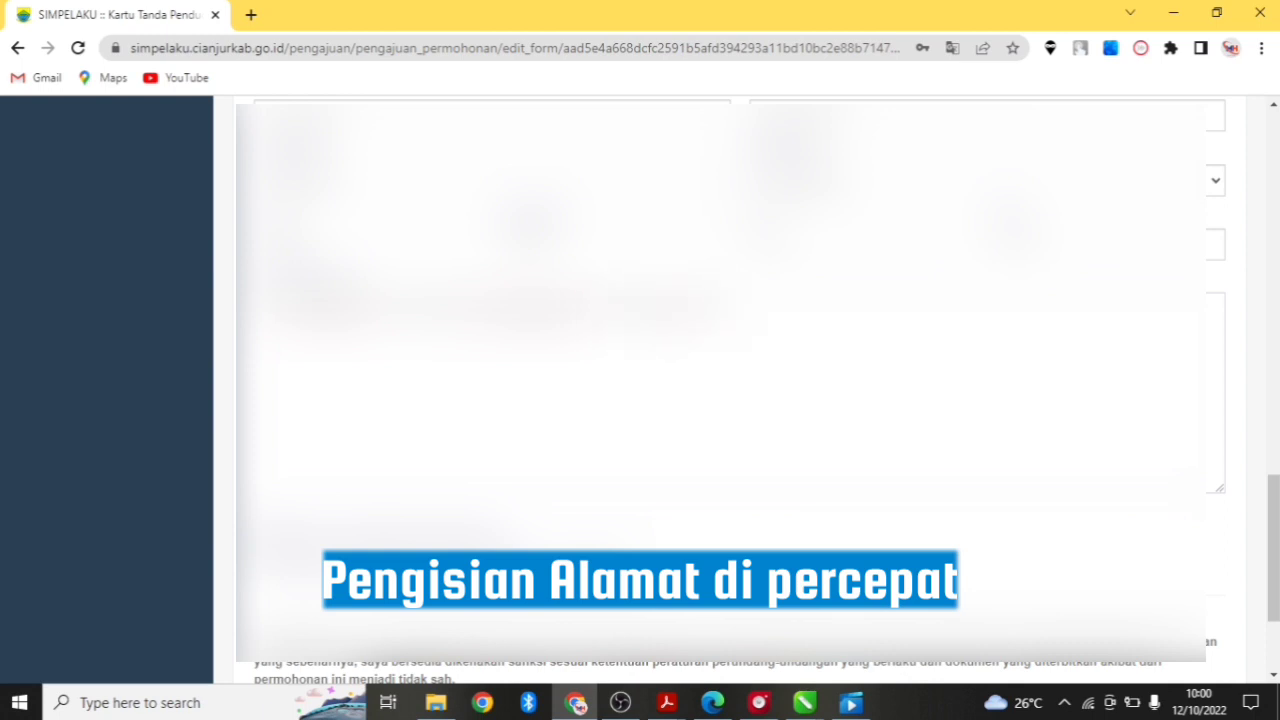
{"action": "scroll", "coordinate": [730, 390], "scroll_direction": "down", "scroll_amount": 3}
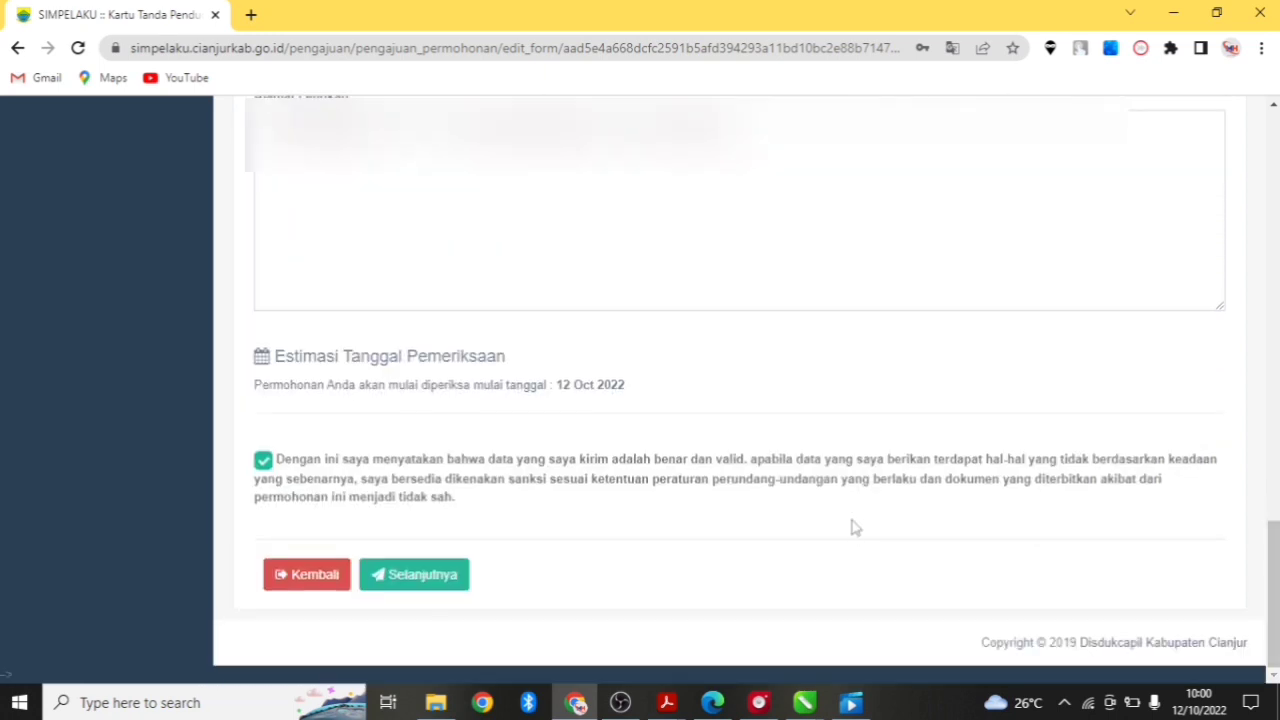
{"action": "left_click", "coordinate": [455, 577]}
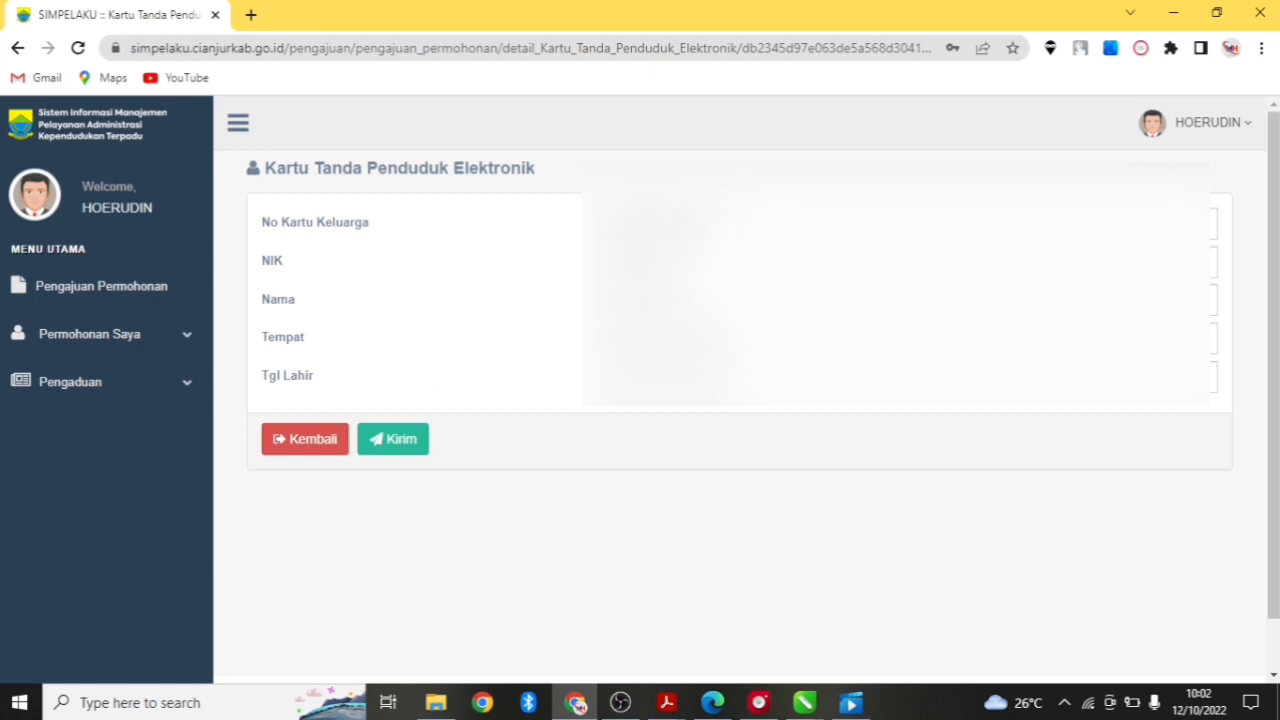
Enter the applicant's family card number, NIK, full name and place of birth in the Kartu Tanda Penduduk Elektronik form
{"action": "left_click", "coordinate": [600, 228]}
{"action": "left_click", "coordinate": [561, 240]}
{"action": "key", "text": "Tab"}
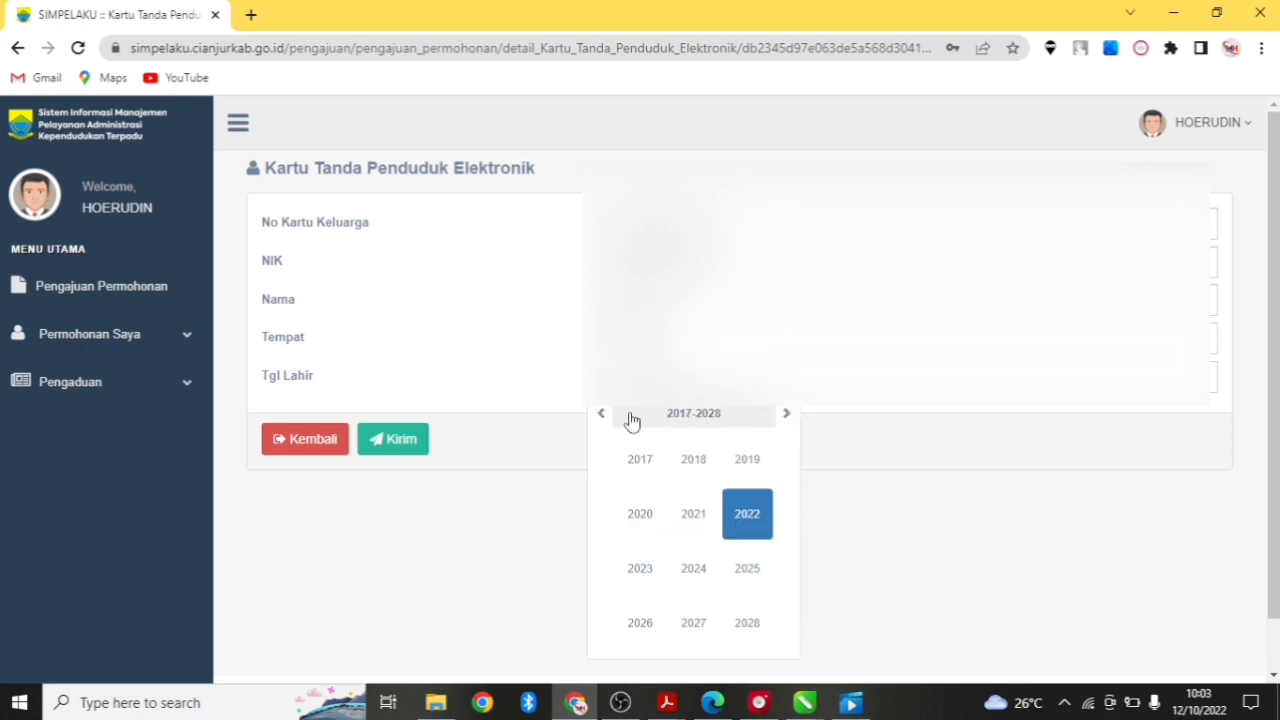
Set Tgl Lahir to the applicant's date of birth and submit the Kartu Tanda Penduduk Elektronik application
{"action": "left_click", "coordinate": [676, 418]}
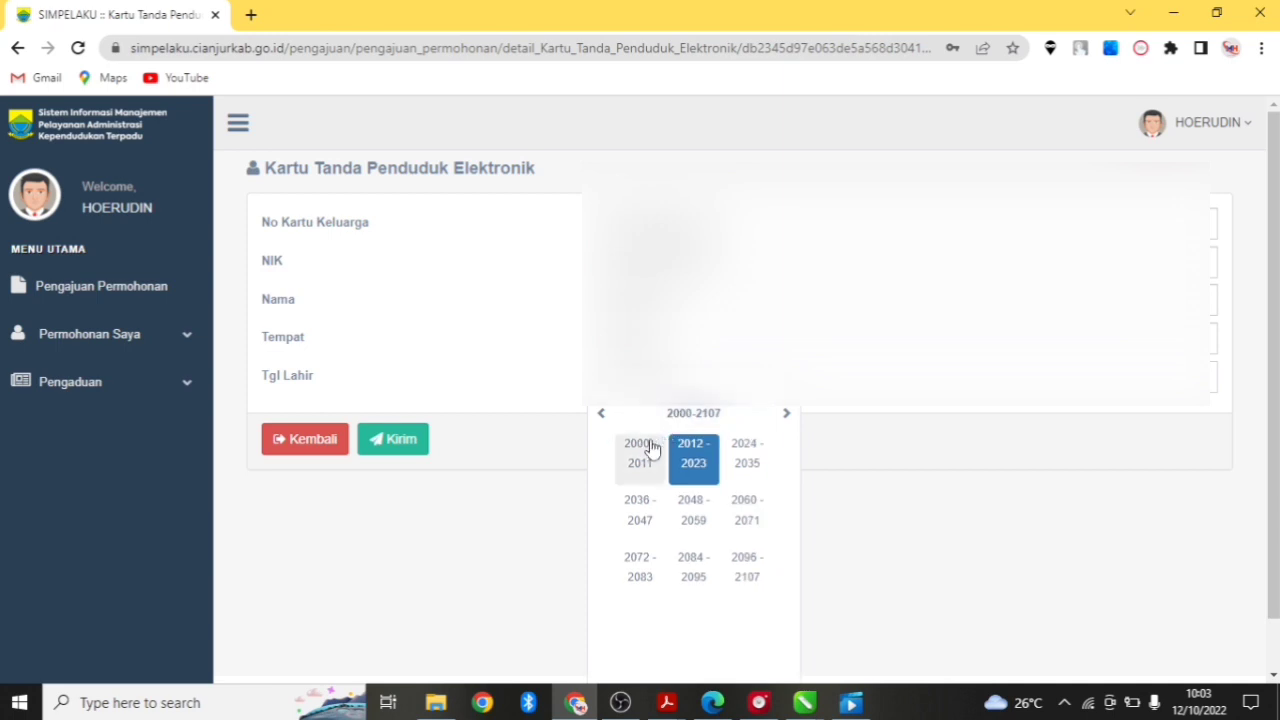
{"action": "left_click", "coordinate": [647, 450]}
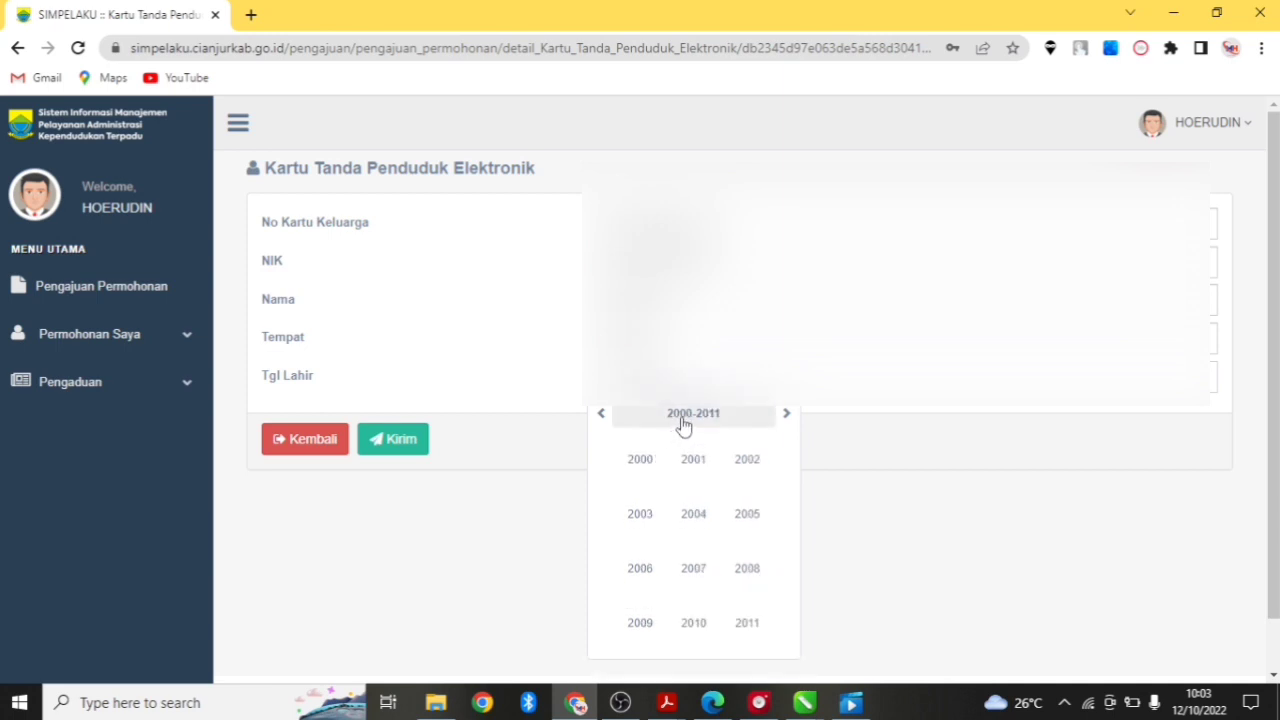
{"action": "left_click", "coordinate": [602, 415]}
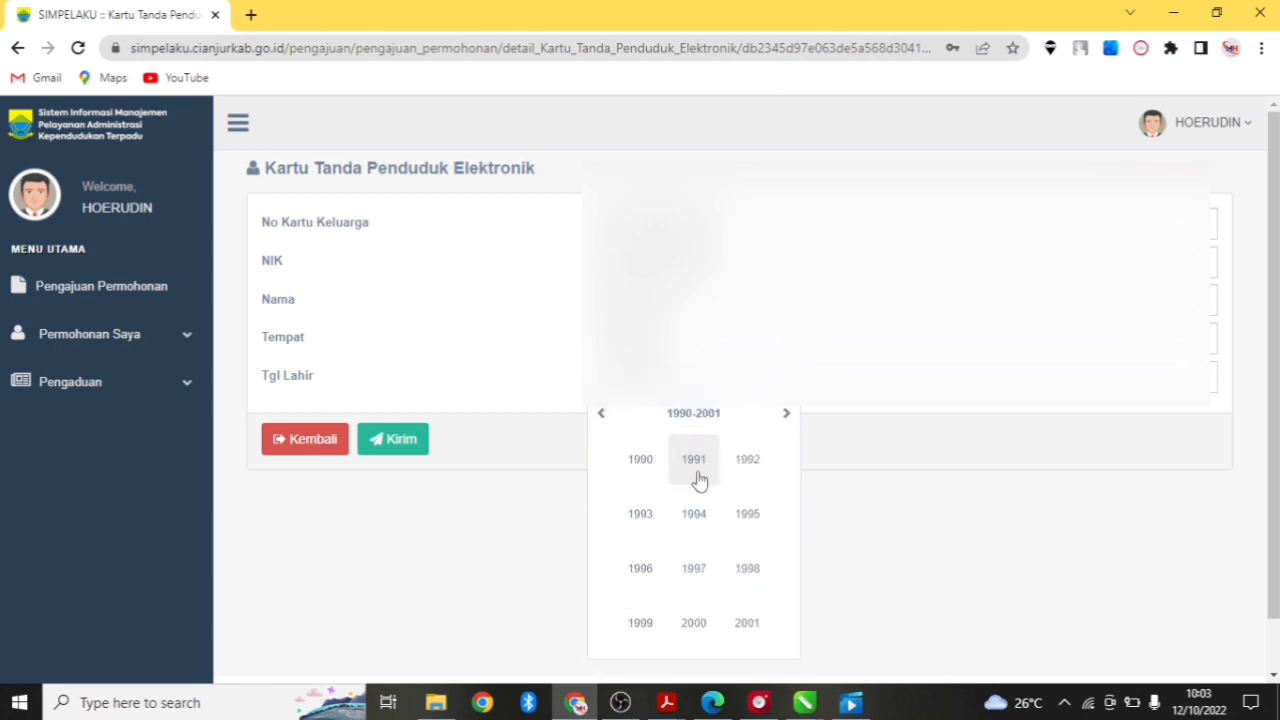
{"action": "left_click", "coordinate": [643, 625]}
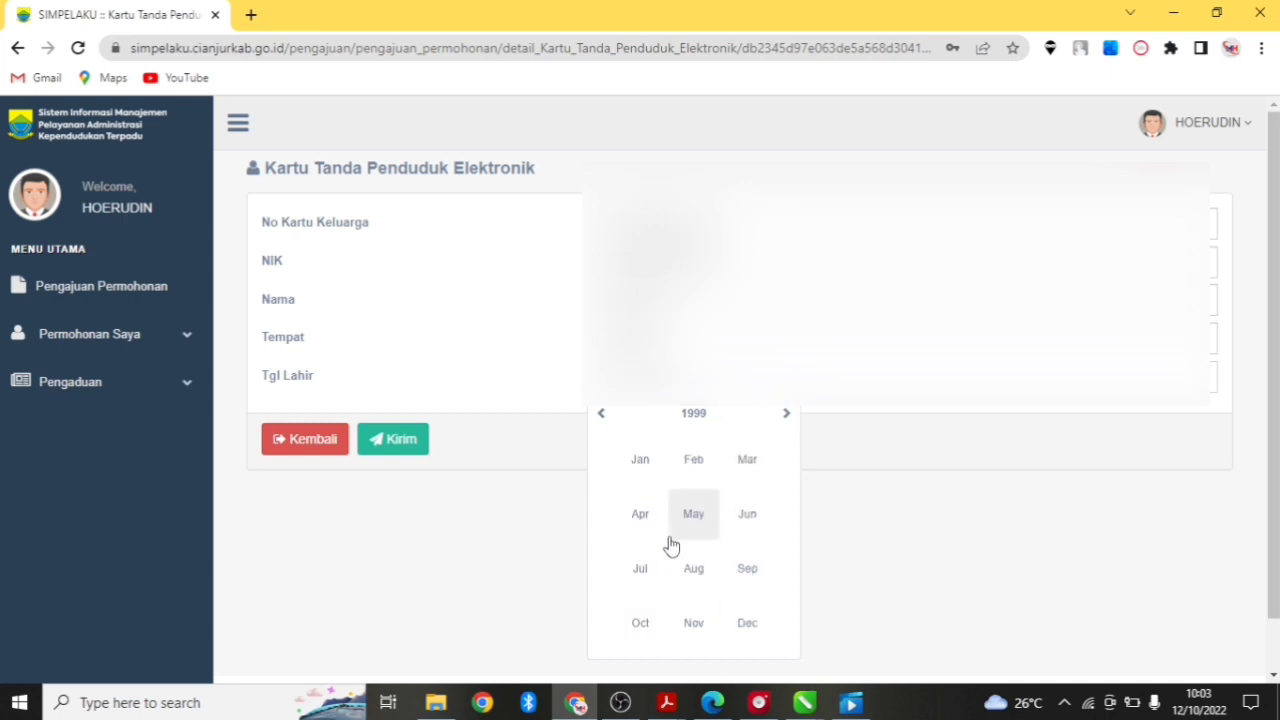
{"action": "left_click", "coordinate": [642, 528]}
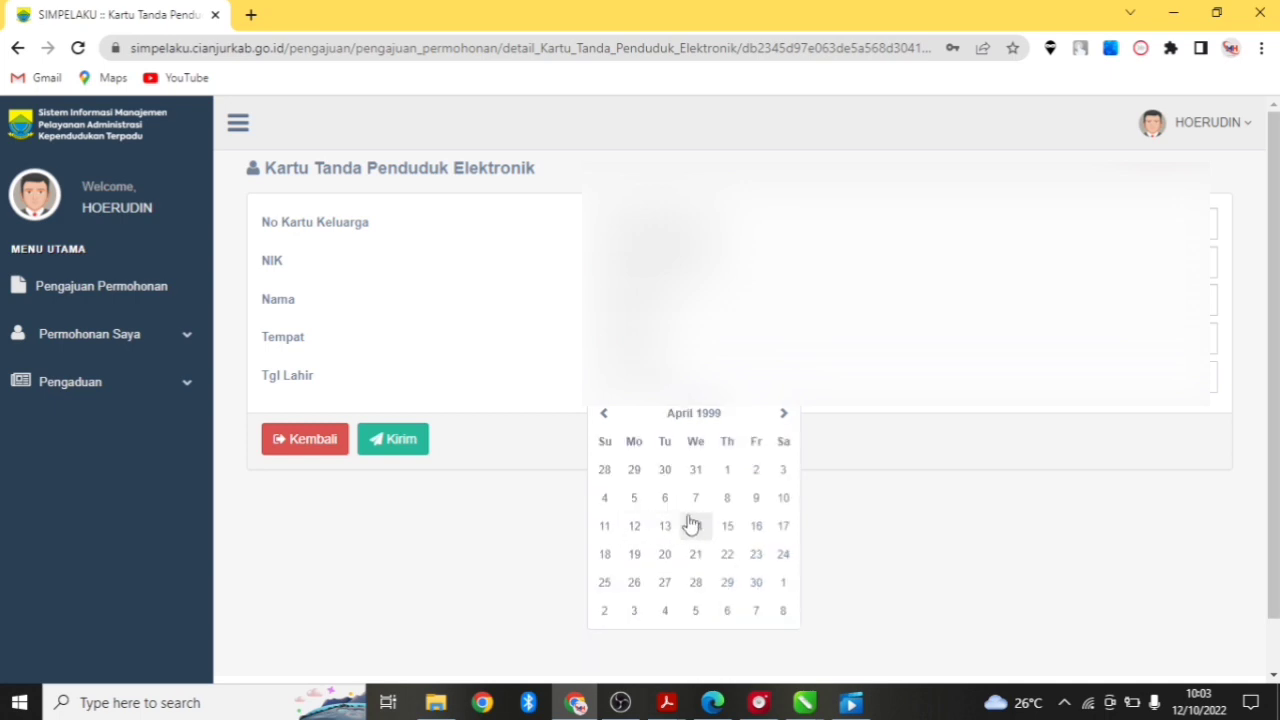
{"action": "left_click", "coordinate": [756, 556]}
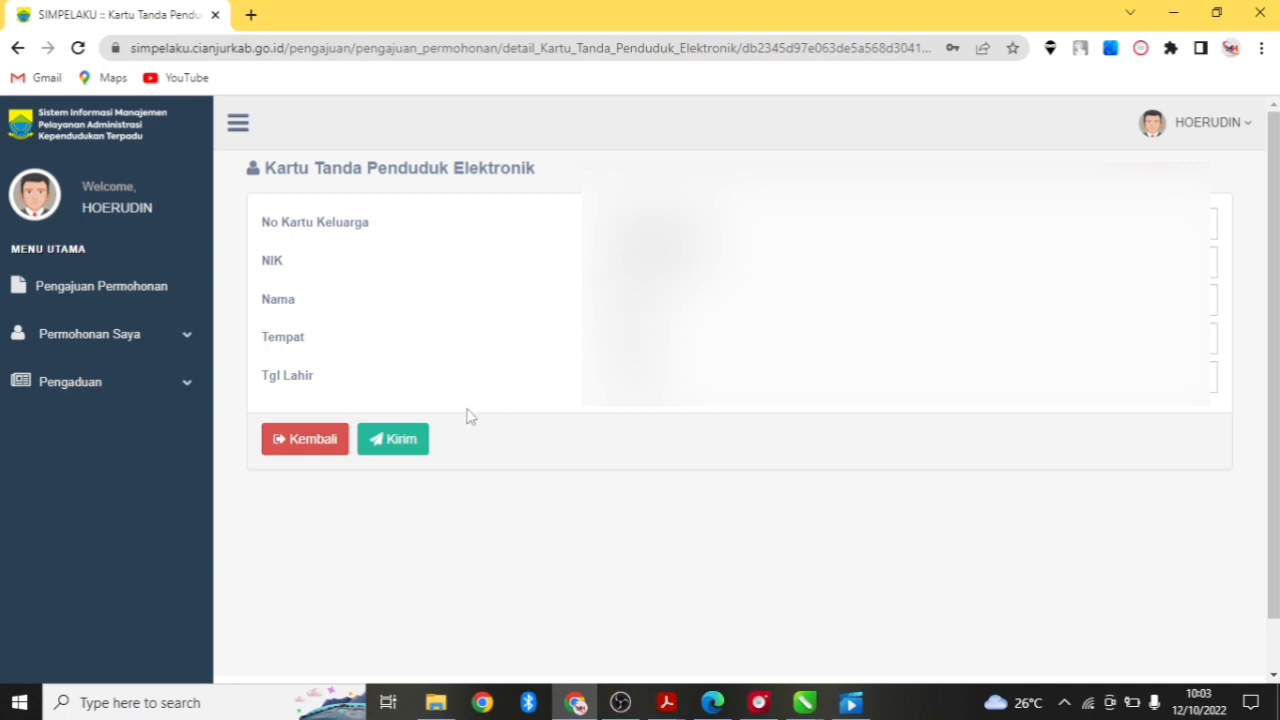
{"action": "left_click", "coordinate": [422, 442]}
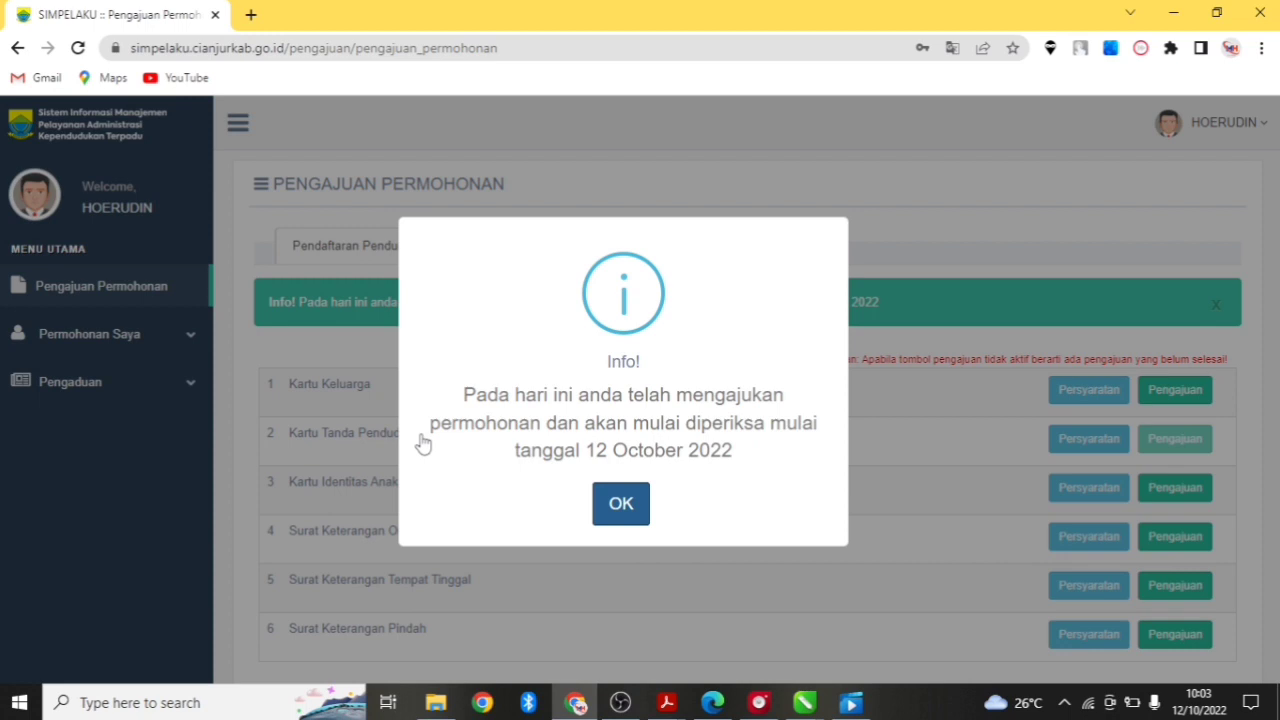
{"action": "left_click", "coordinate": [620, 505]}
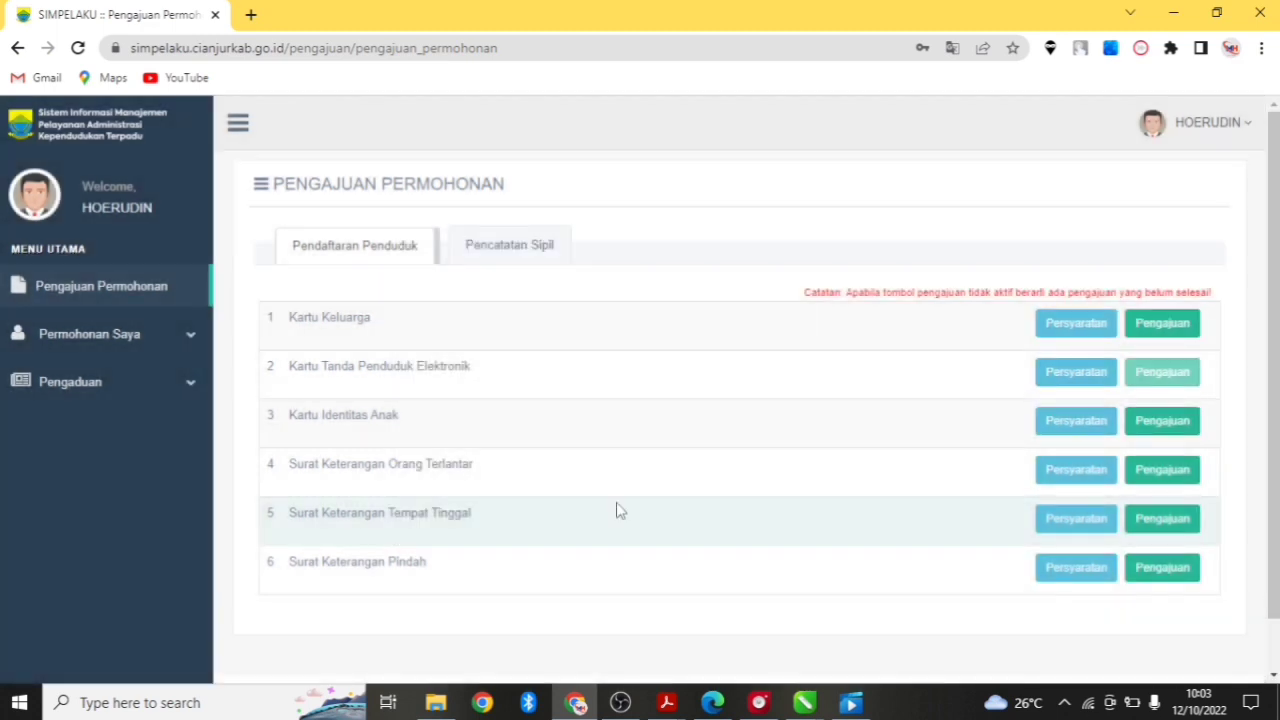
Open the Daftar Pengajuan and examine the status and verification timeline of the 12-Oct-2022 Kartu Tanda Penduduk Elektronik application
{"action": "left_click", "coordinate": [196, 342]}
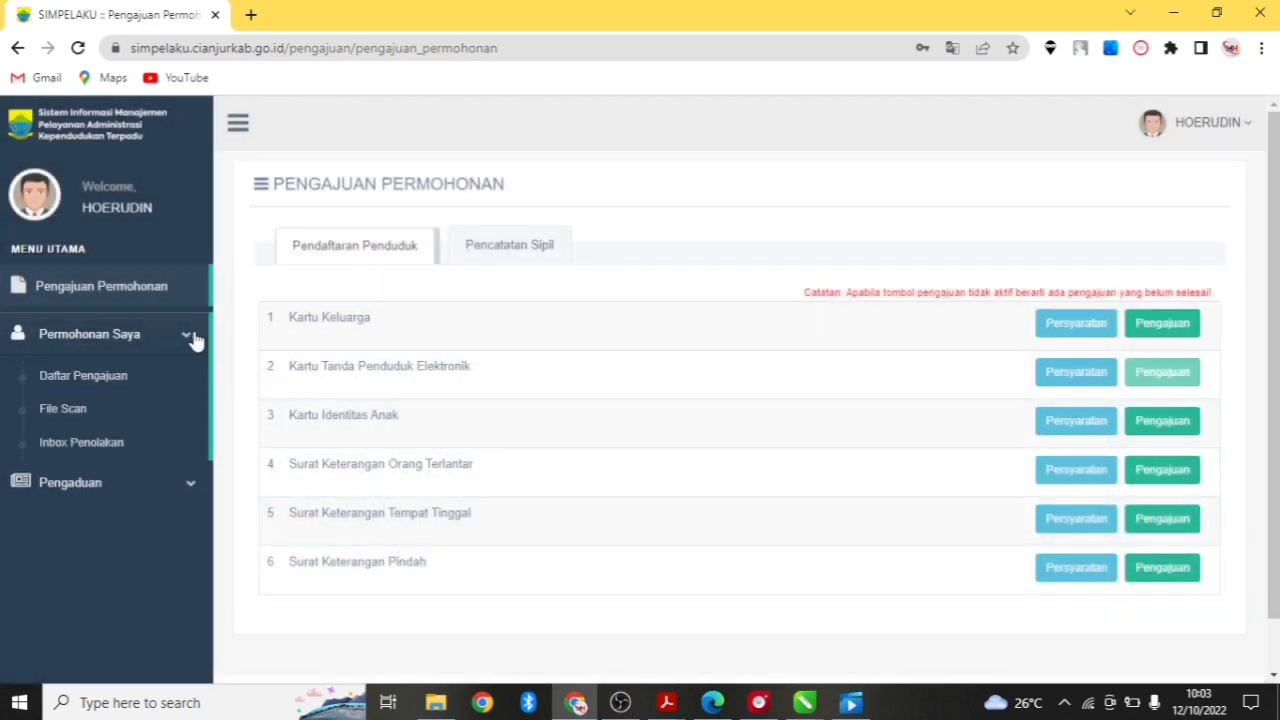
{"action": "left_click", "coordinate": [133, 381]}
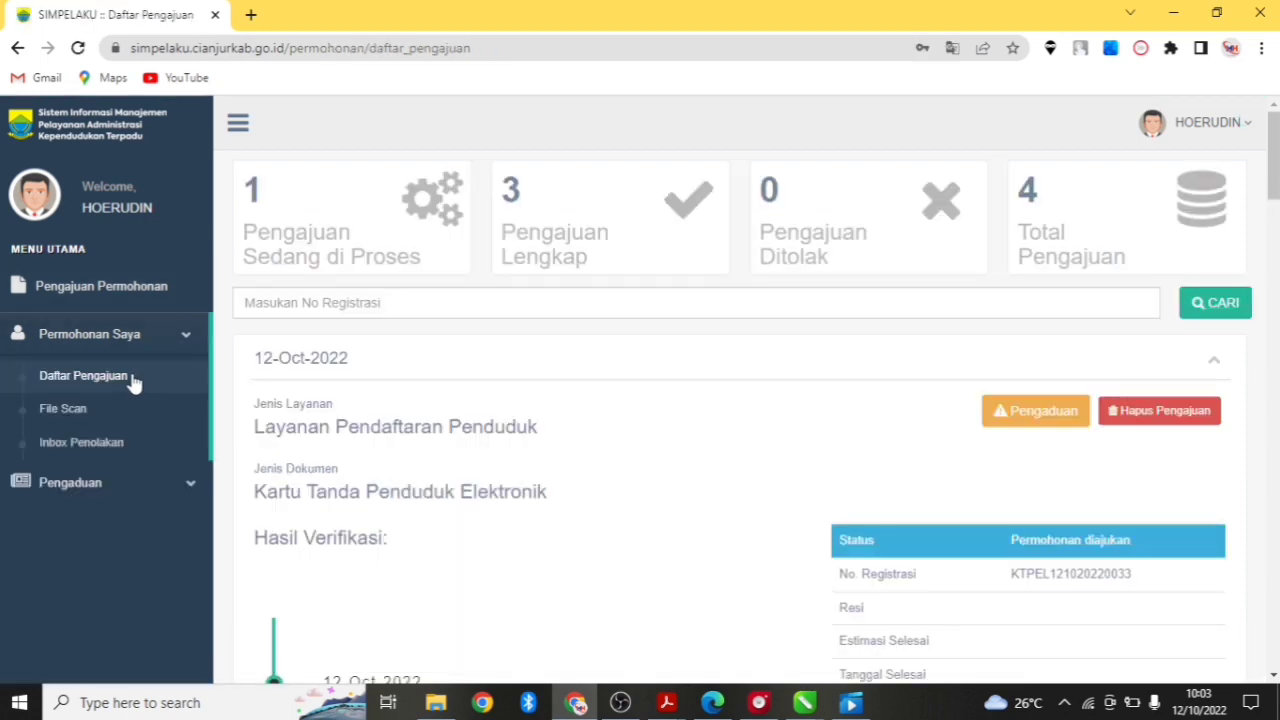
{"action": "scroll", "coordinate": [671, 386], "scroll_direction": "down", "scroll_amount": 5}
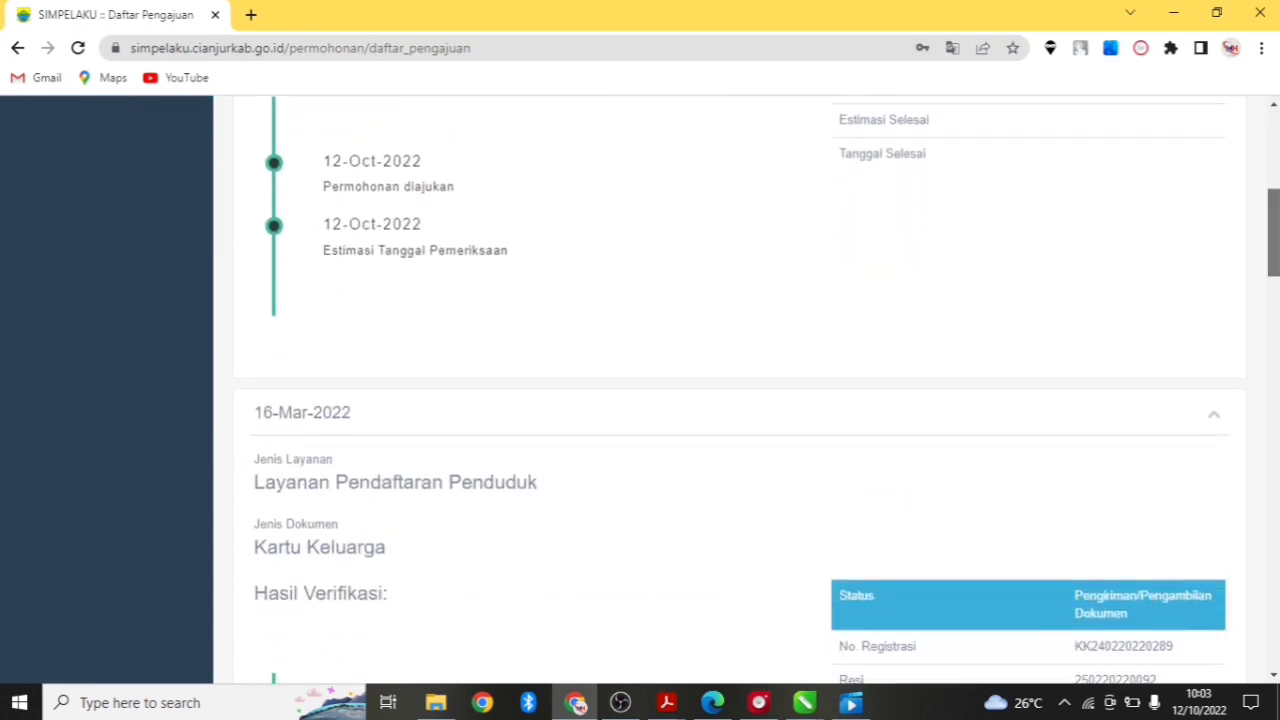
{"action": "scroll", "coordinate": [640, 390], "scroll_direction": "up", "scroll_amount": 3}
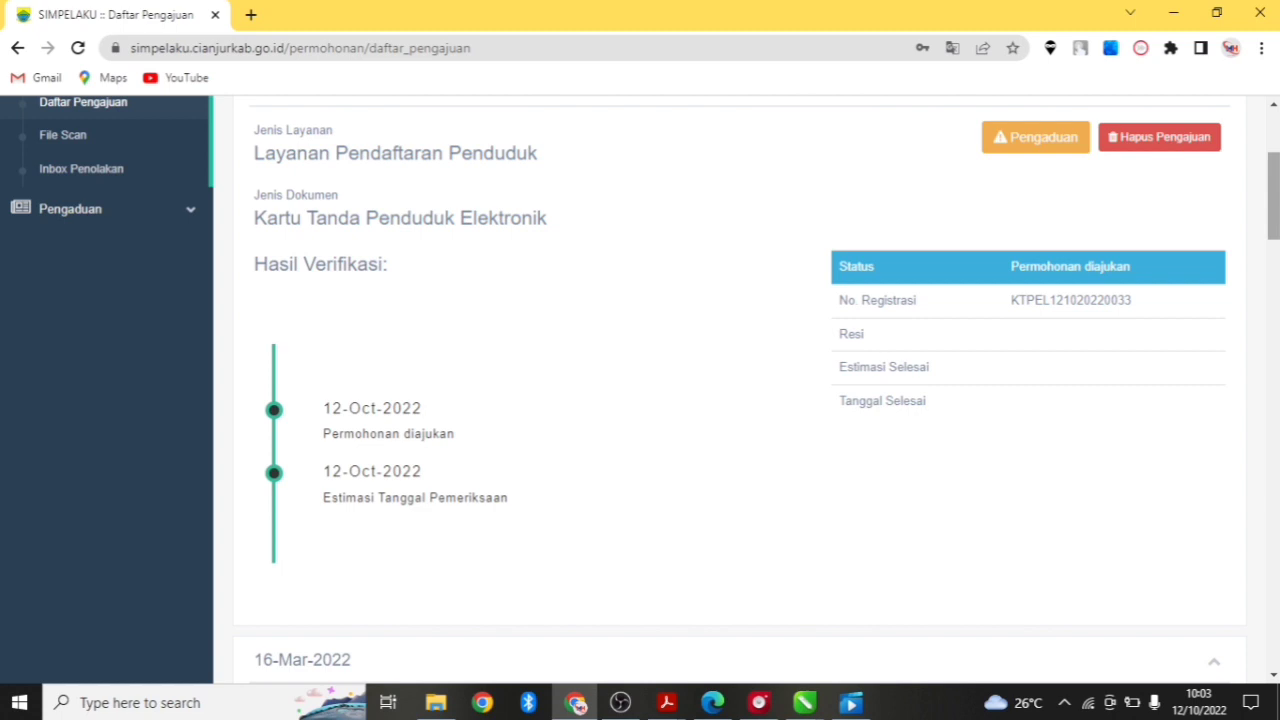
{"action": "scroll", "coordinate": [740, 390], "scroll_direction": "up", "scroll_amount": 1}
{"action": "scroll", "coordinate": [740, 390], "scroll_direction": "down", "scroll_amount": 1}
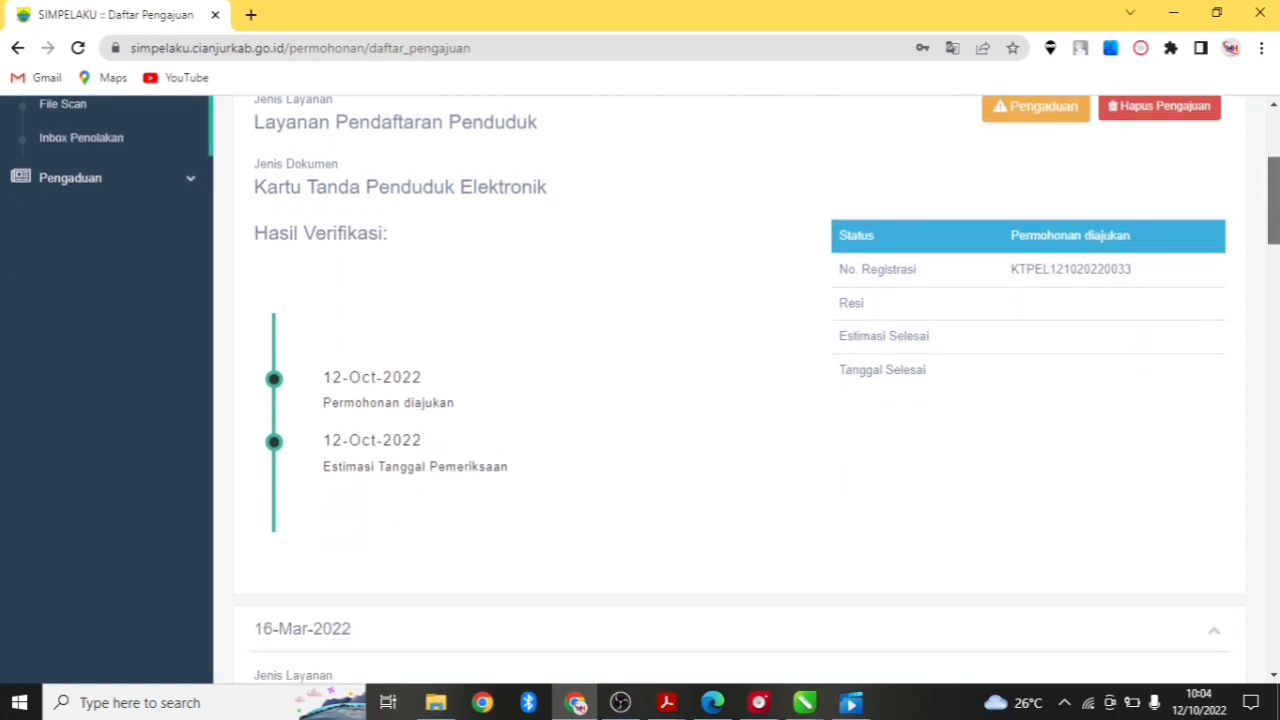
{"action": "scroll", "coordinate": [740, 390], "scroll_direction": "up", "scroll_amount": 2}
{"action": "scroll", "coordinate": [740, 390], "scroll_direction": "down", "scroll_amount": 1}
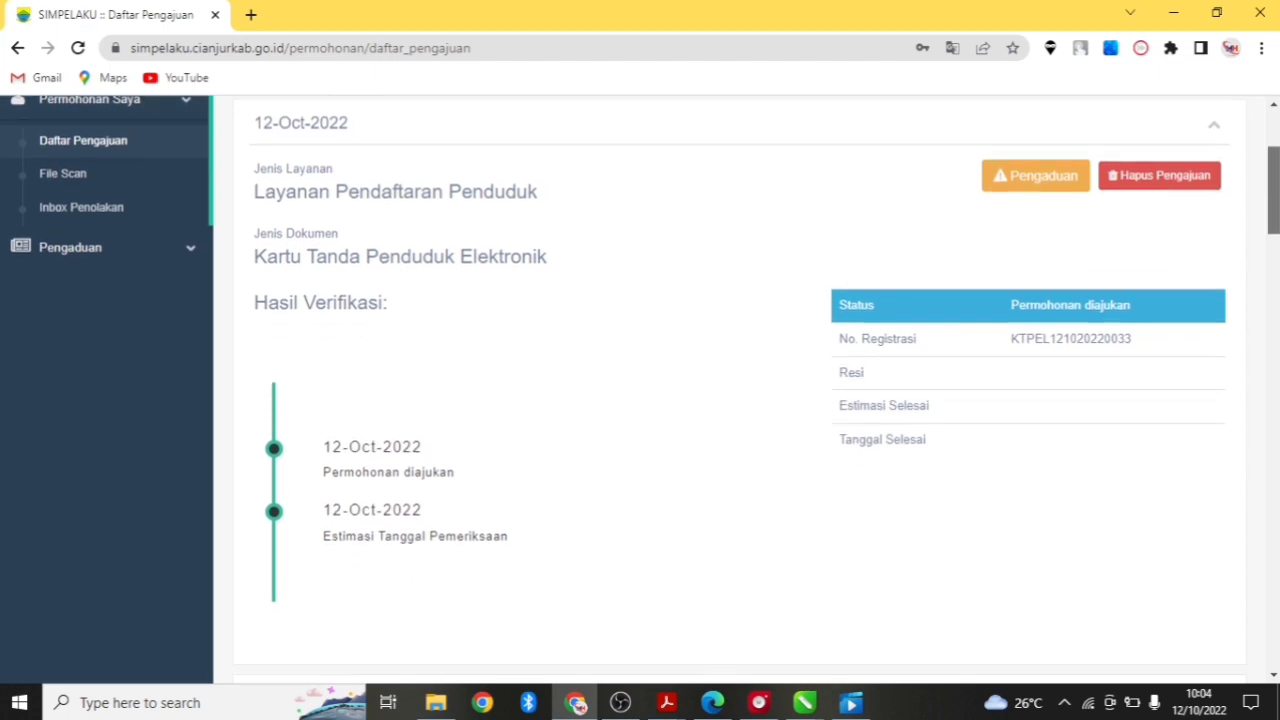
{"action": "scroll", "coordinate": [740, 390], "scroll_direction": "down", "scroll_amount": 1}
{"action": "scroll", "coordinate": [740, 390], "scroll_direction": "up", "scroll_amount": 3}
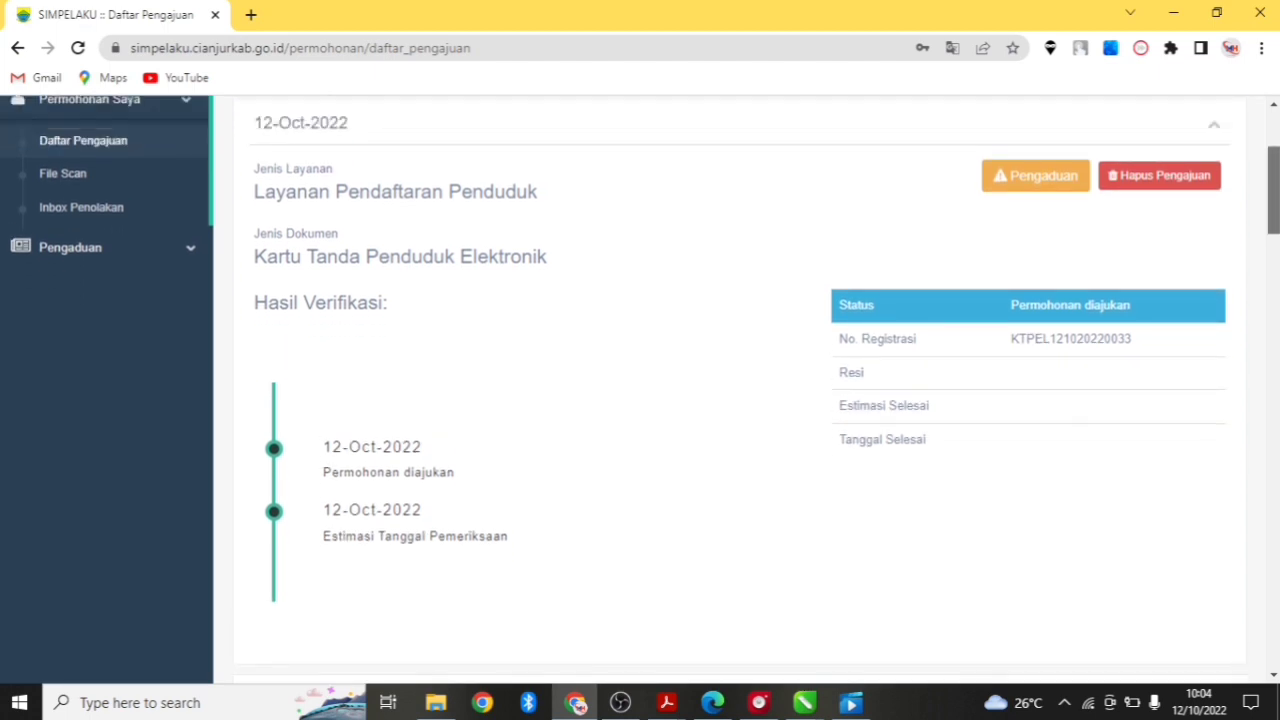